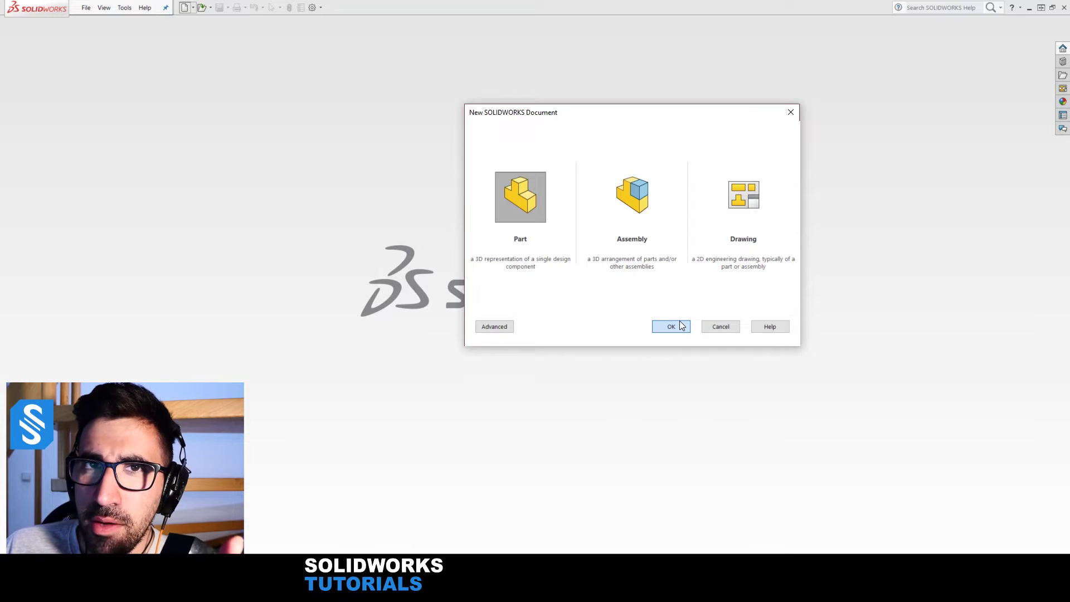
Step: Create a new part document and begin a sketch on its Front Plane
click(680, 326)
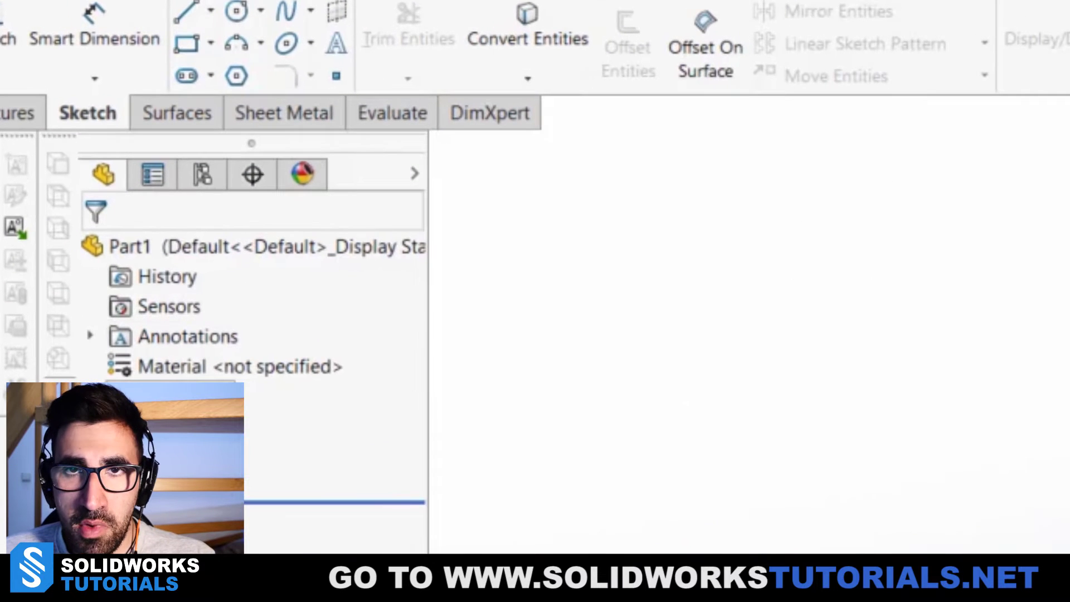
click(223, 362)
click(221, 359)
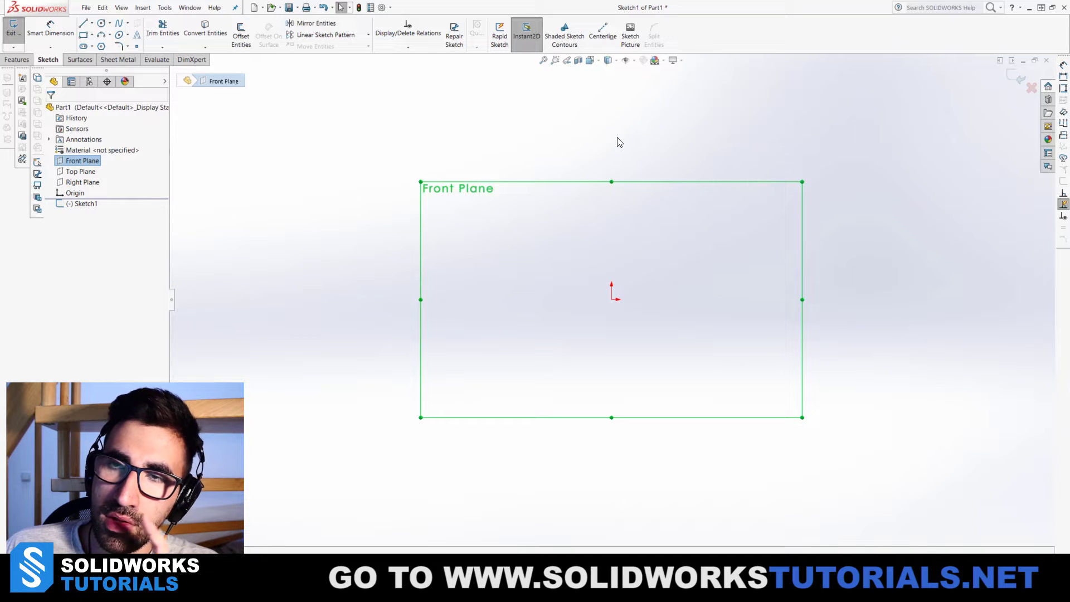
Step: Draw the stepped neck lines from above the origin down to the shoulder
key(l)
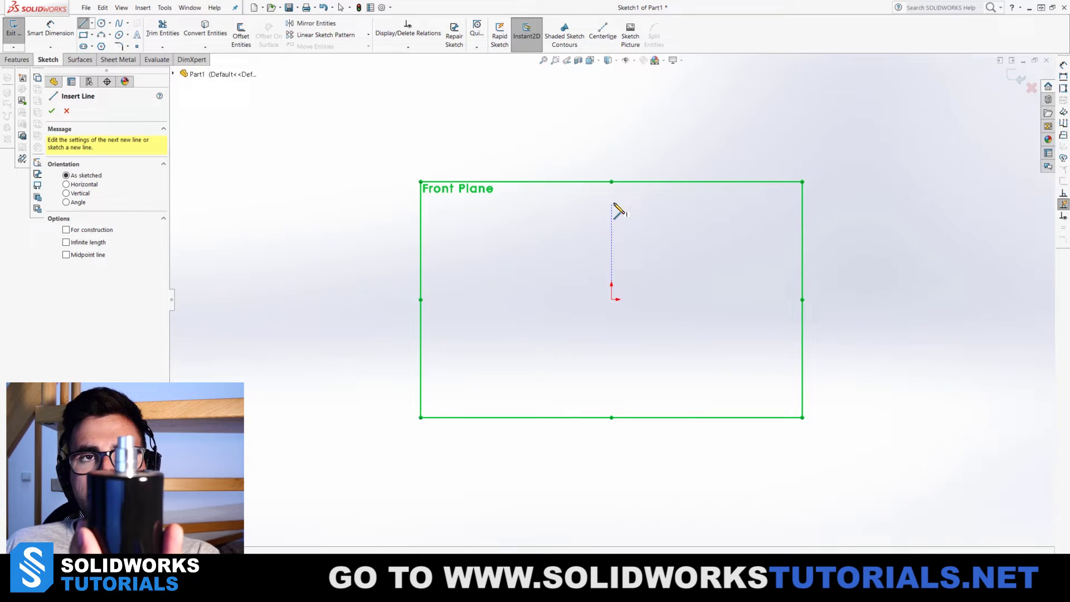
click(611, 204)
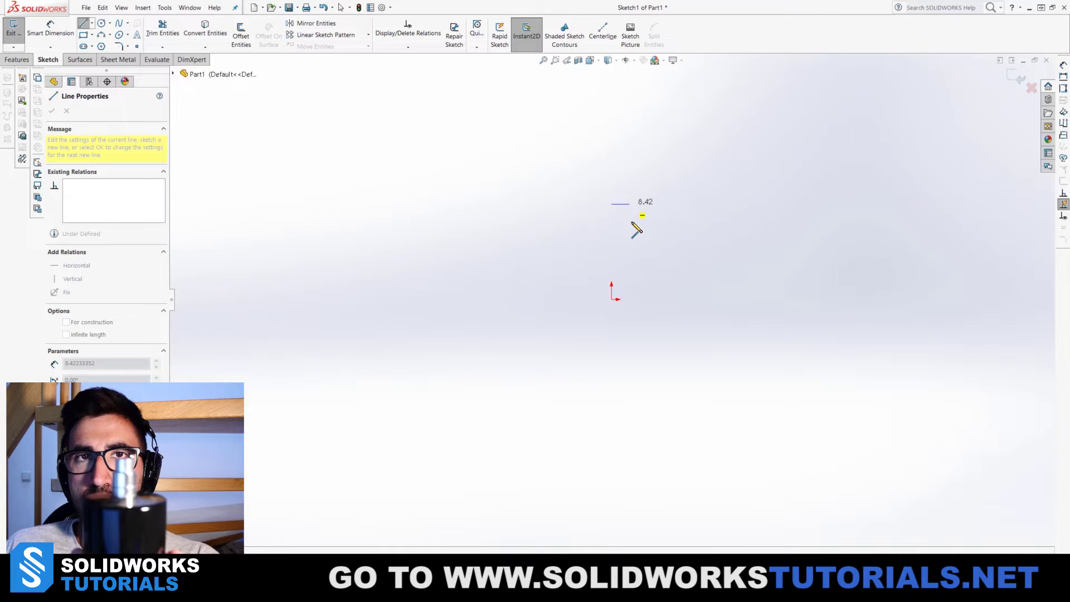
click(636, 229)
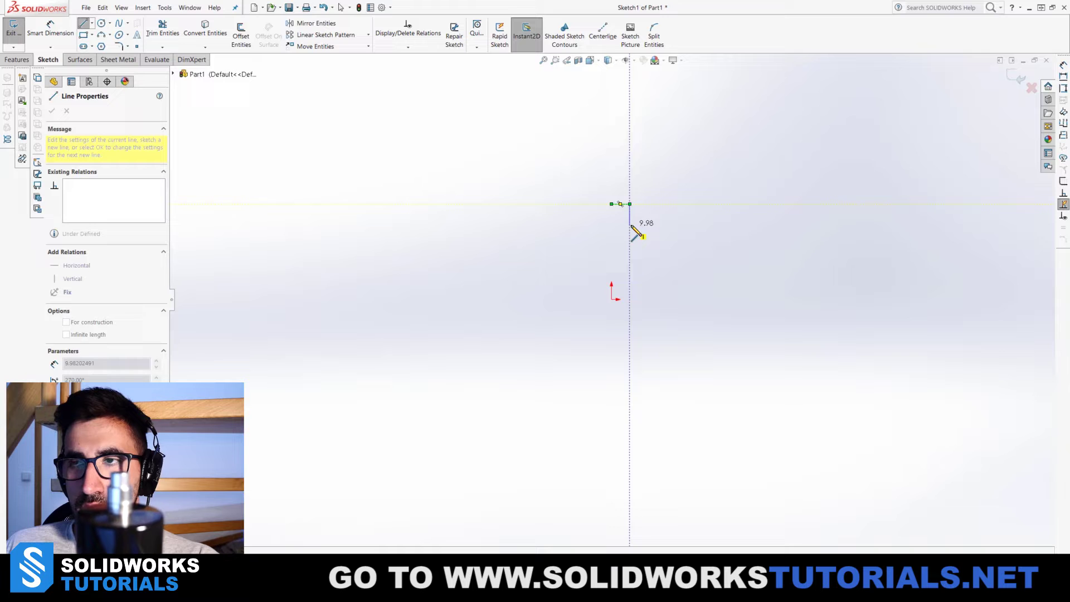
click(631, 225)
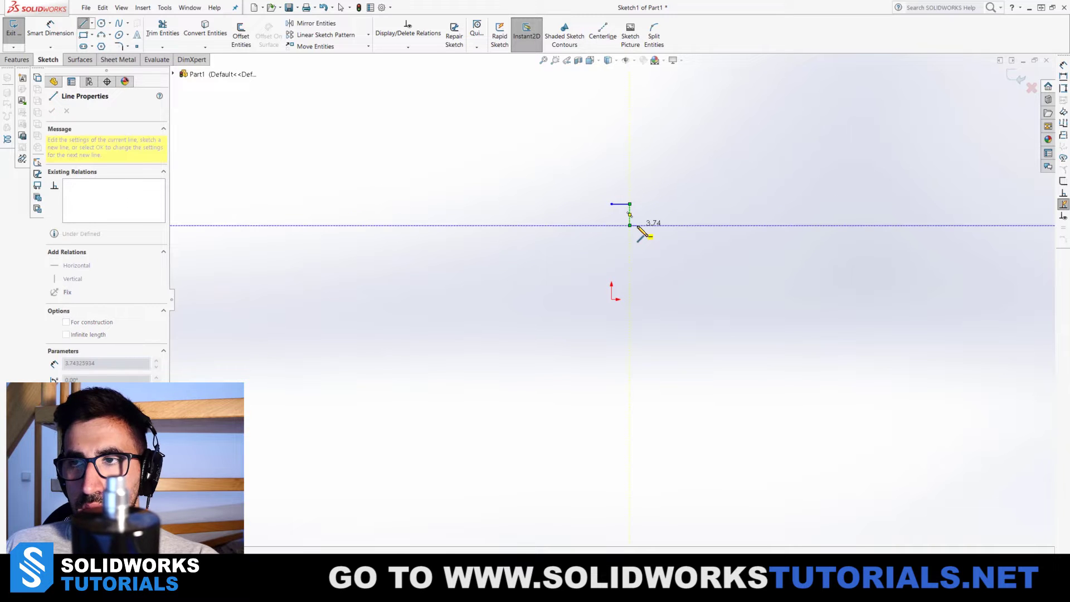
click(636, 225)
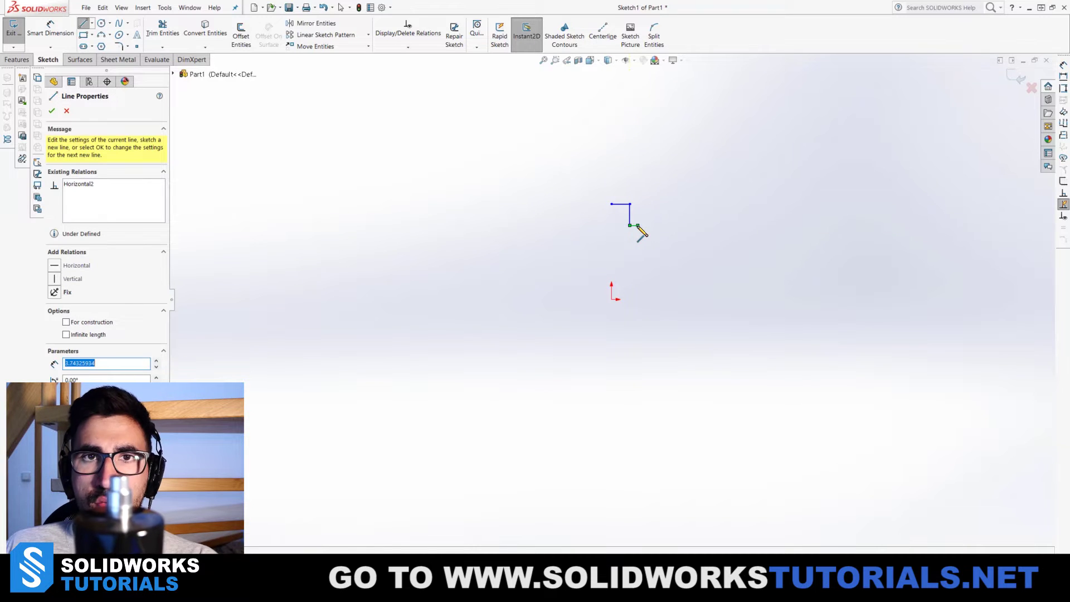
click(639, 254)
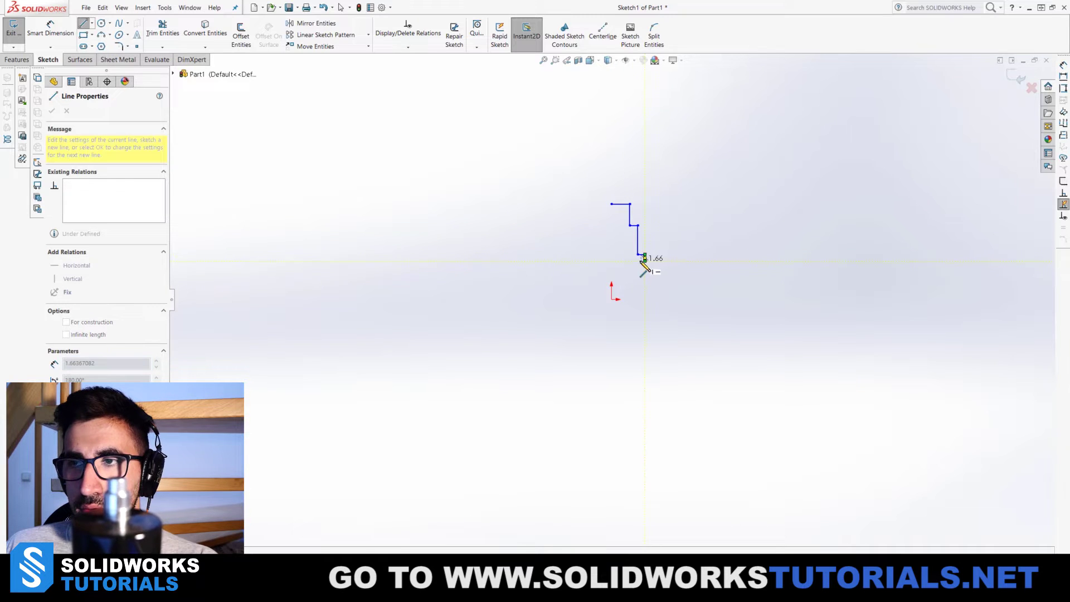
click(645, 254)
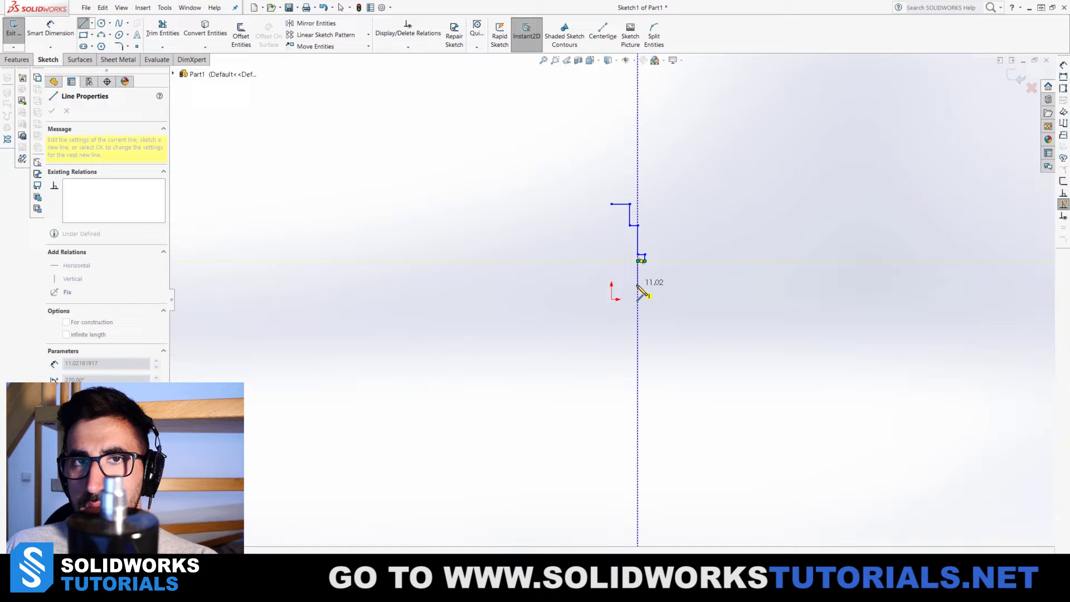
click(638, 283)
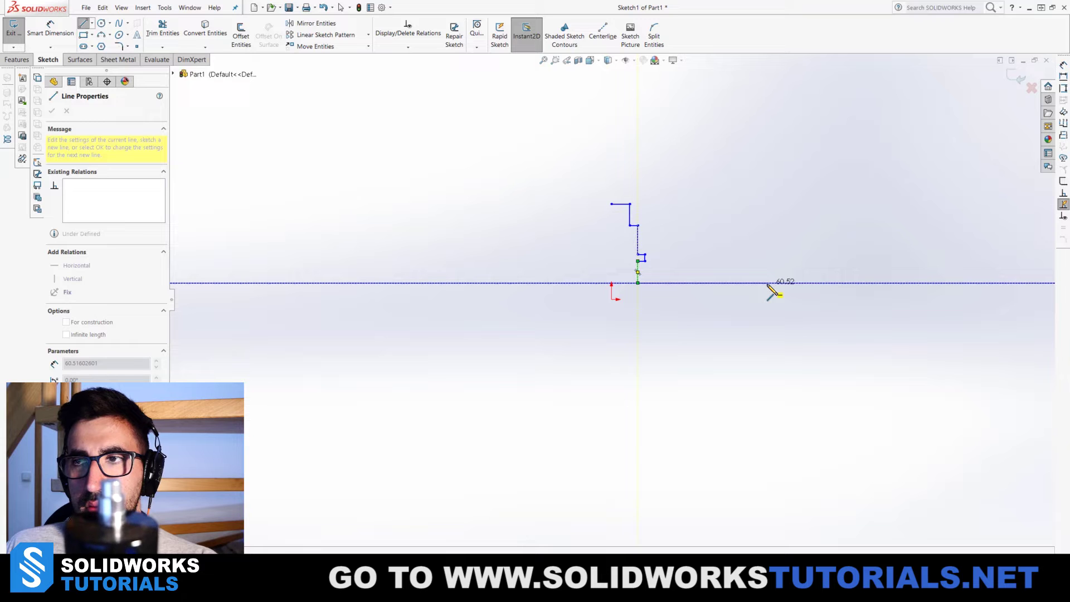
Step: Draw the shoulder, outer wall, thin base and inner wall, closing the profile up the centreline
click(748, 283)
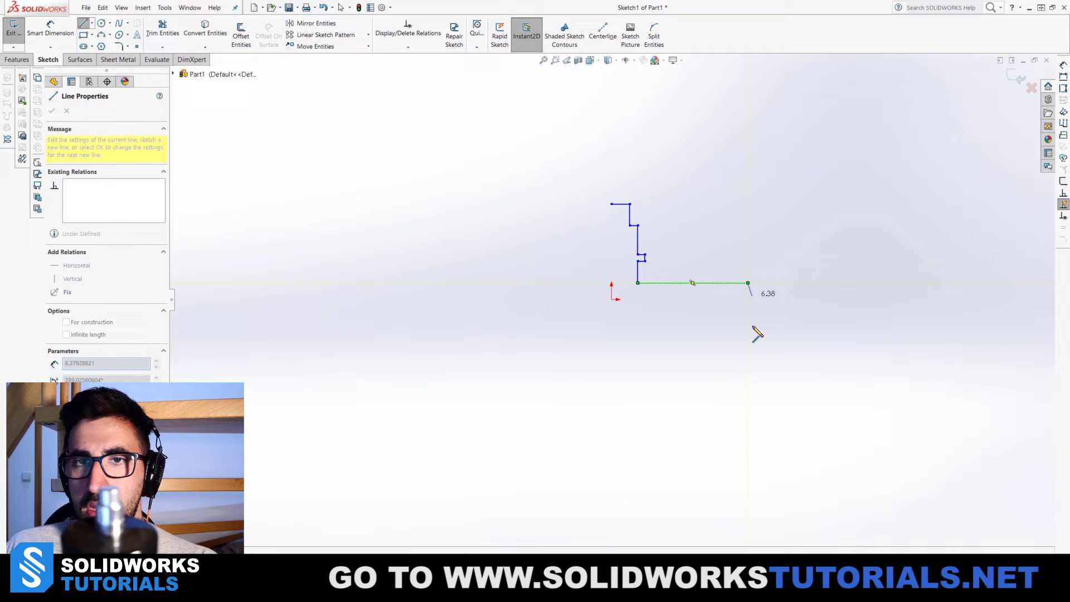
click(747, 532)
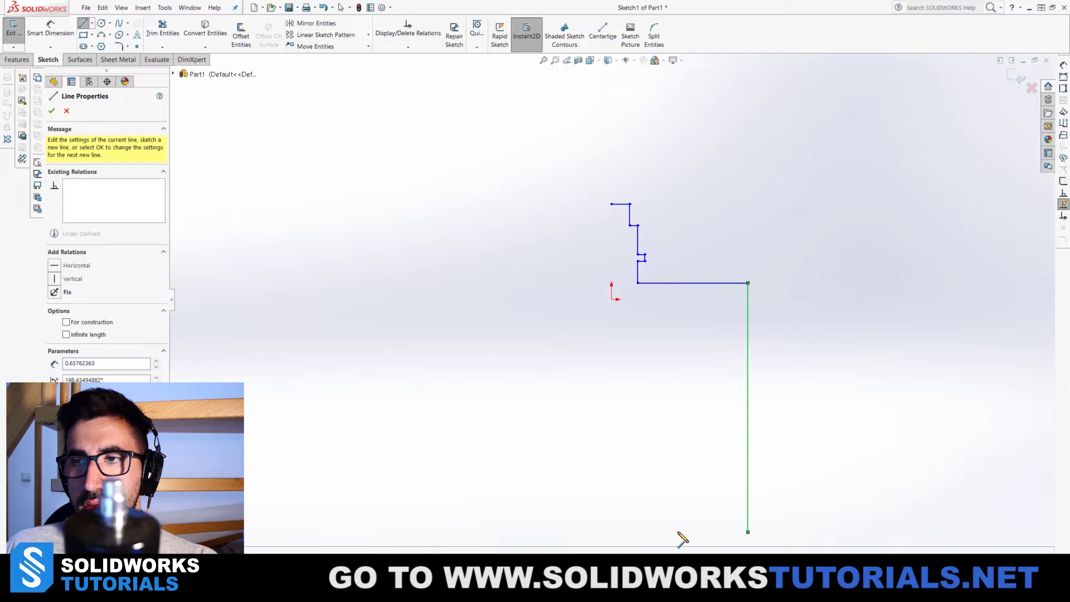
click(612, 532)
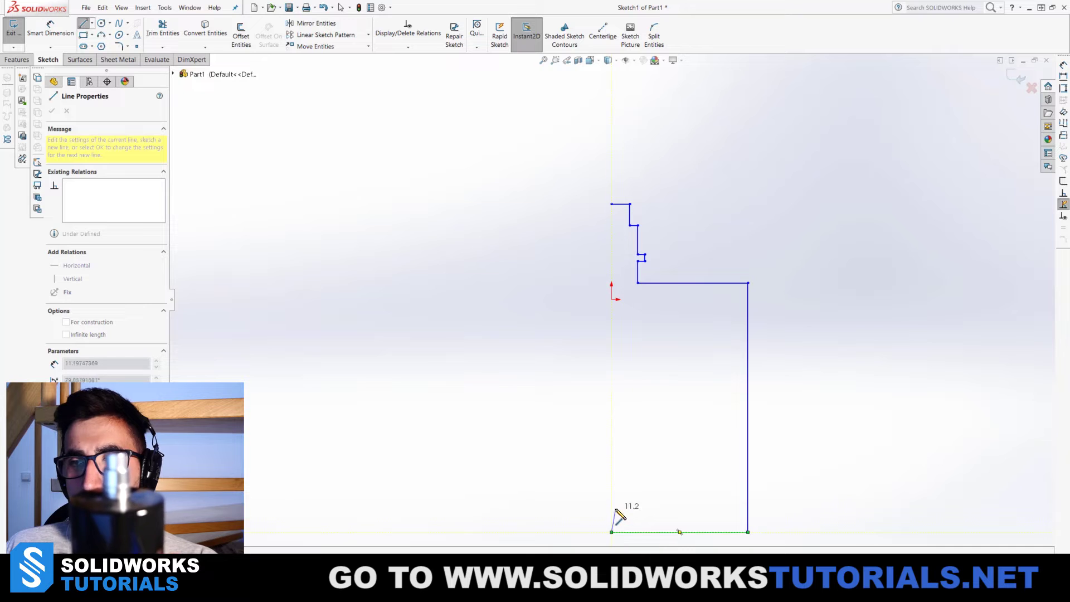
click(620, 505)
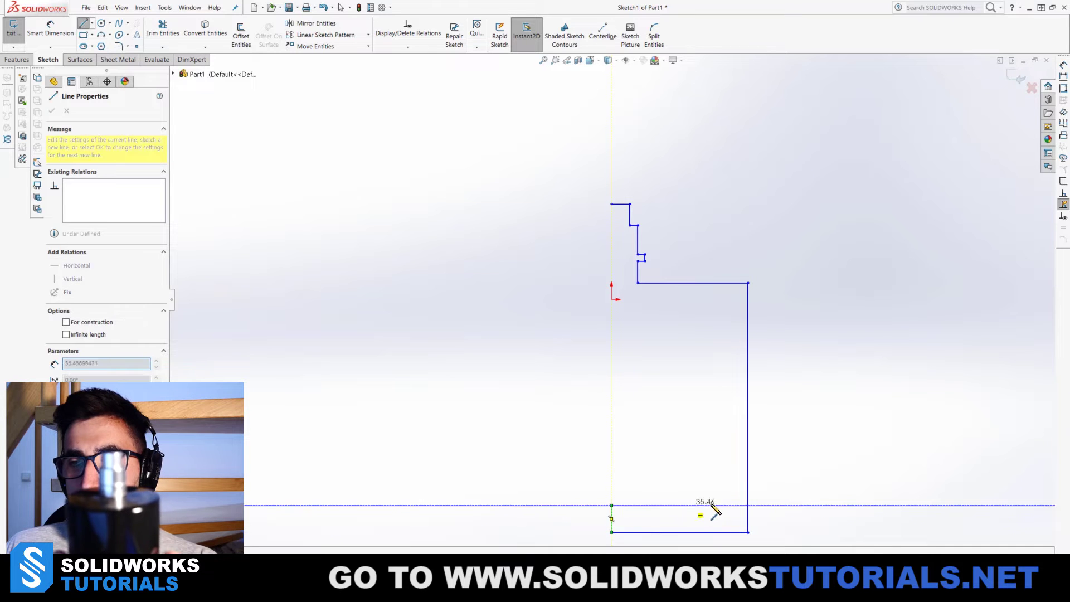
click(741, 506)
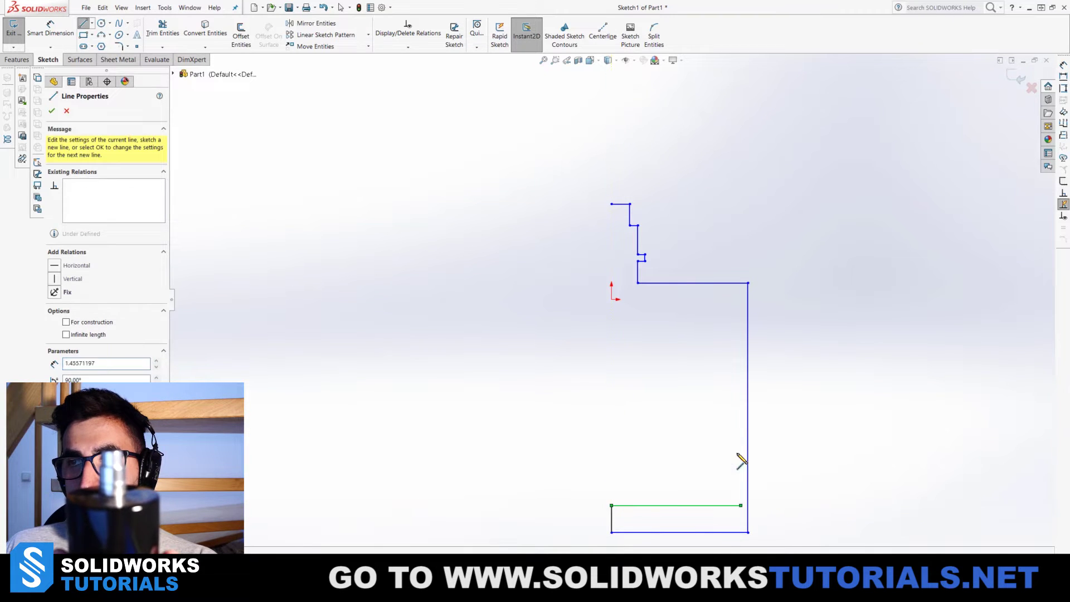
click(741, 288)
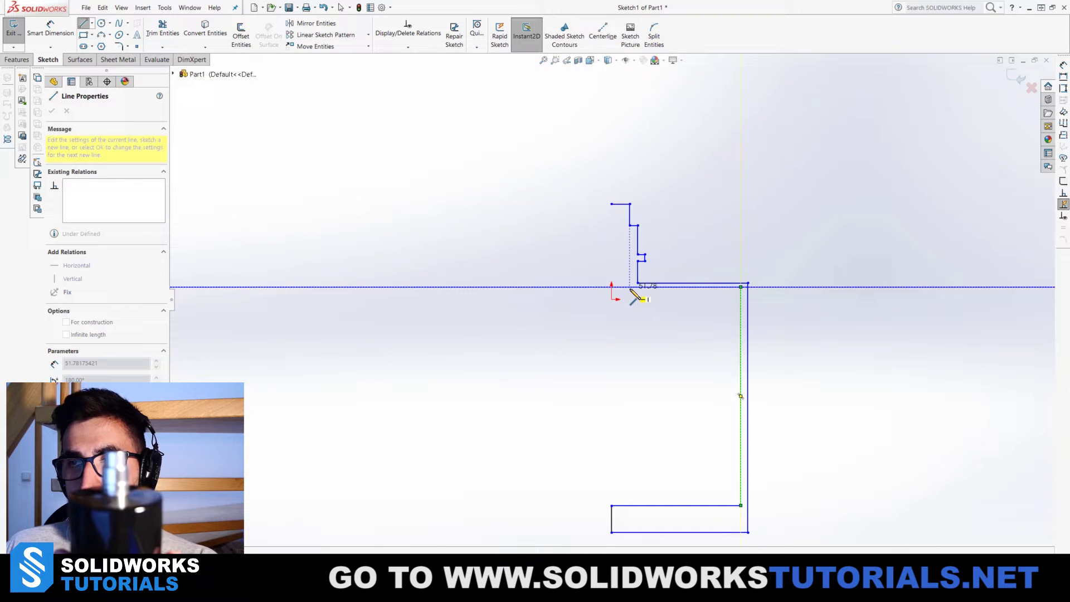
double_click(630, 287)
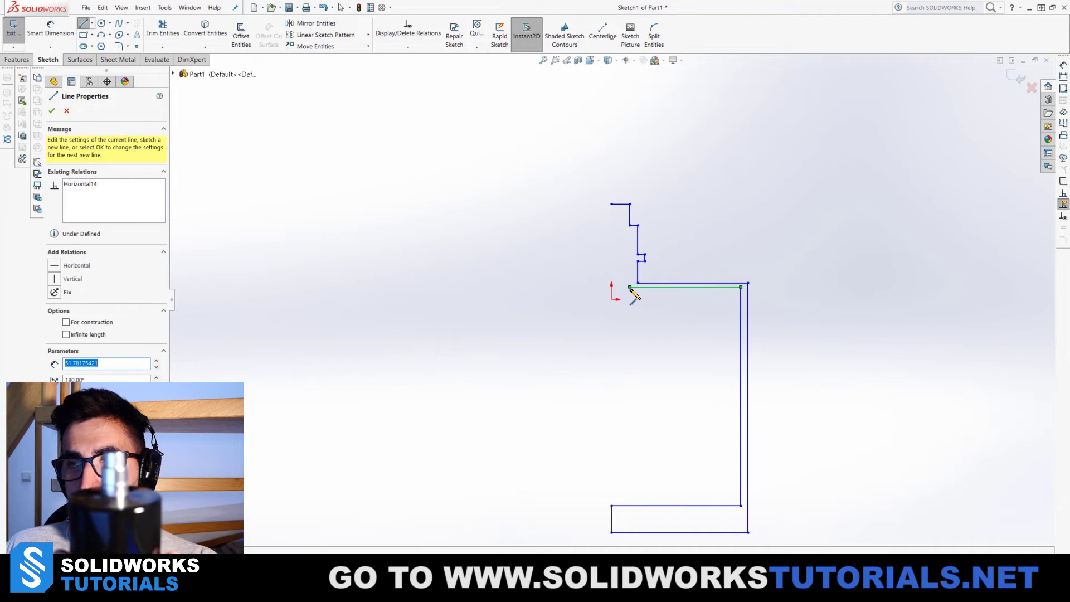
click(629, 288)
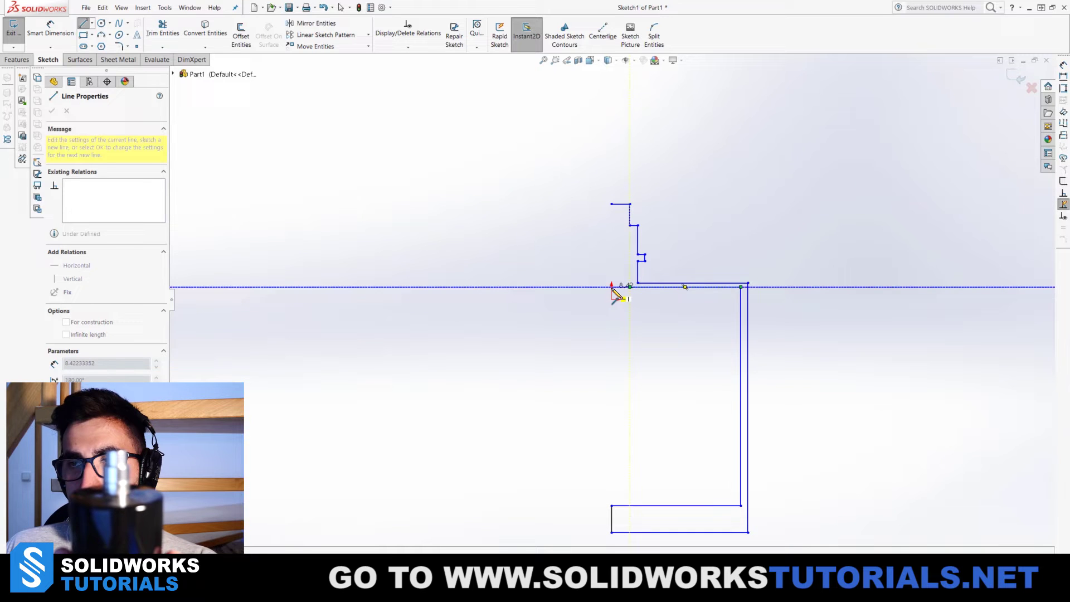
click(611, 287)
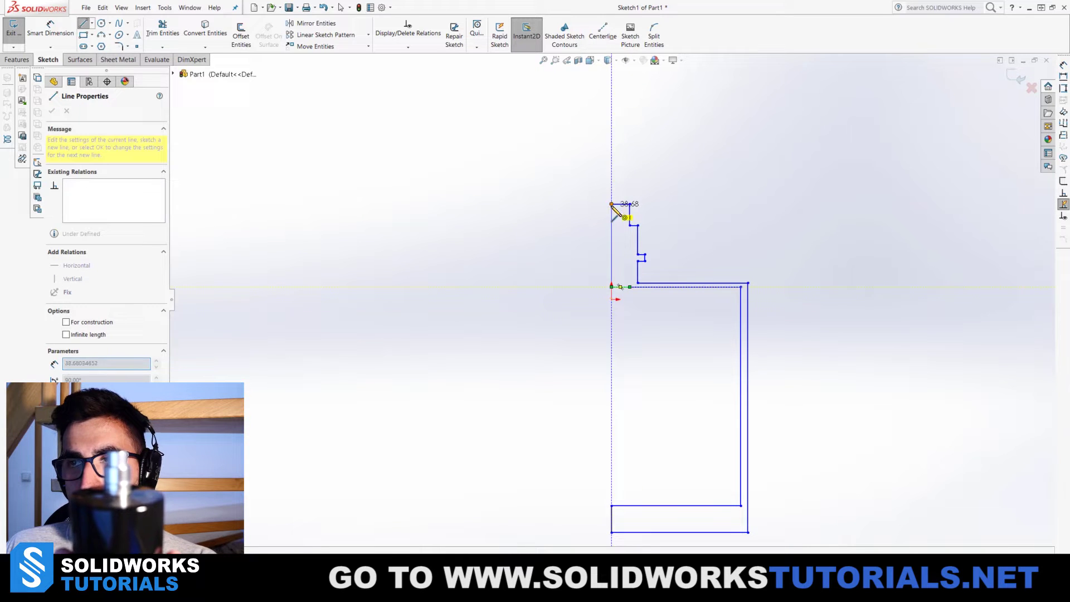
click(611, 204)
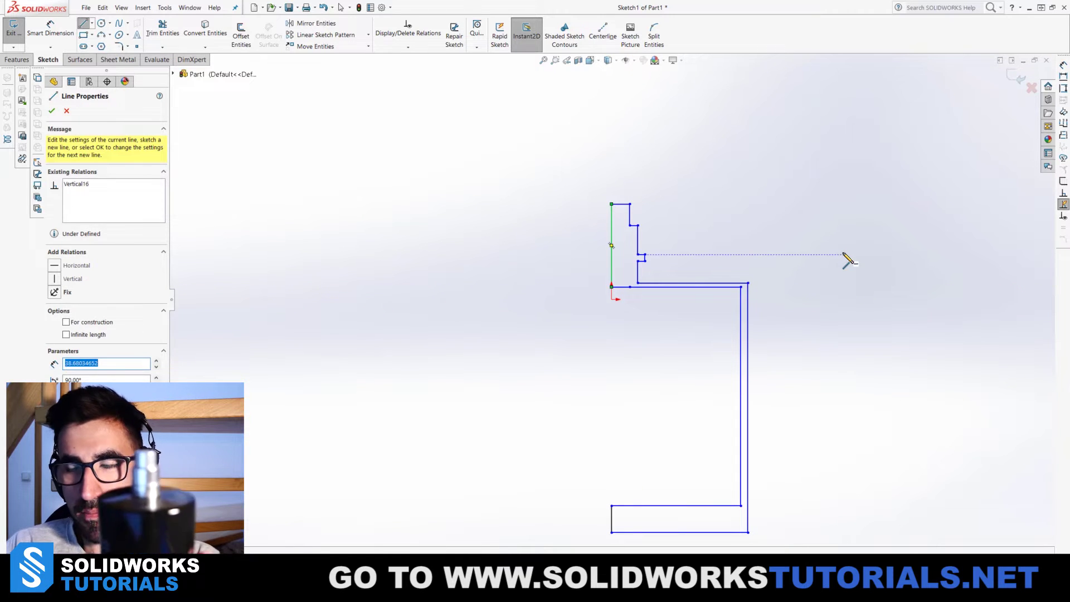
key(Escape)
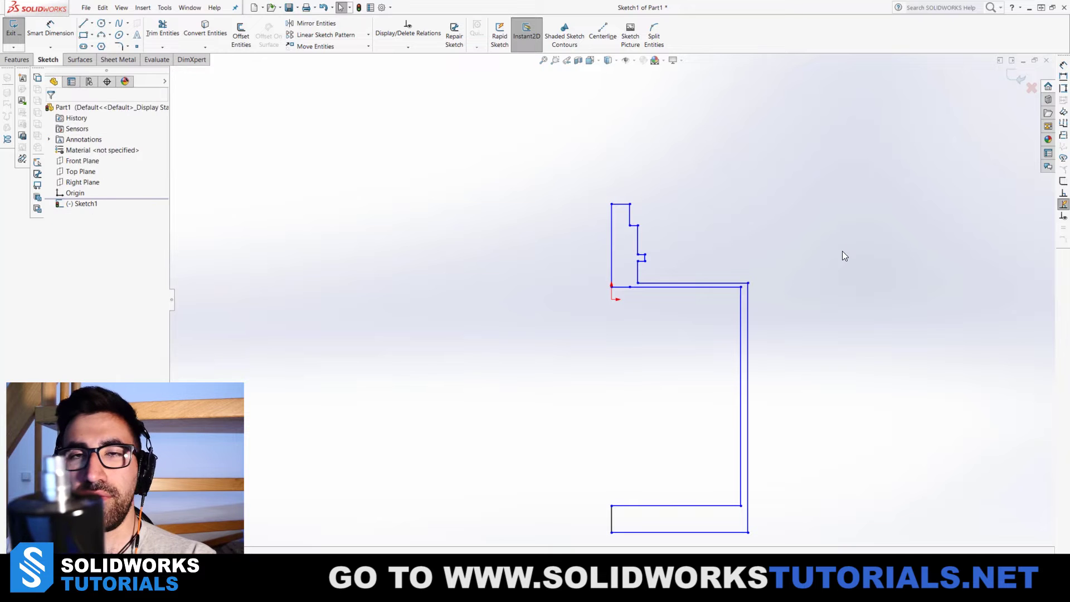
Step: Revolve the profile 360° about its left vertical line to create Revolve1
click(611, 287)
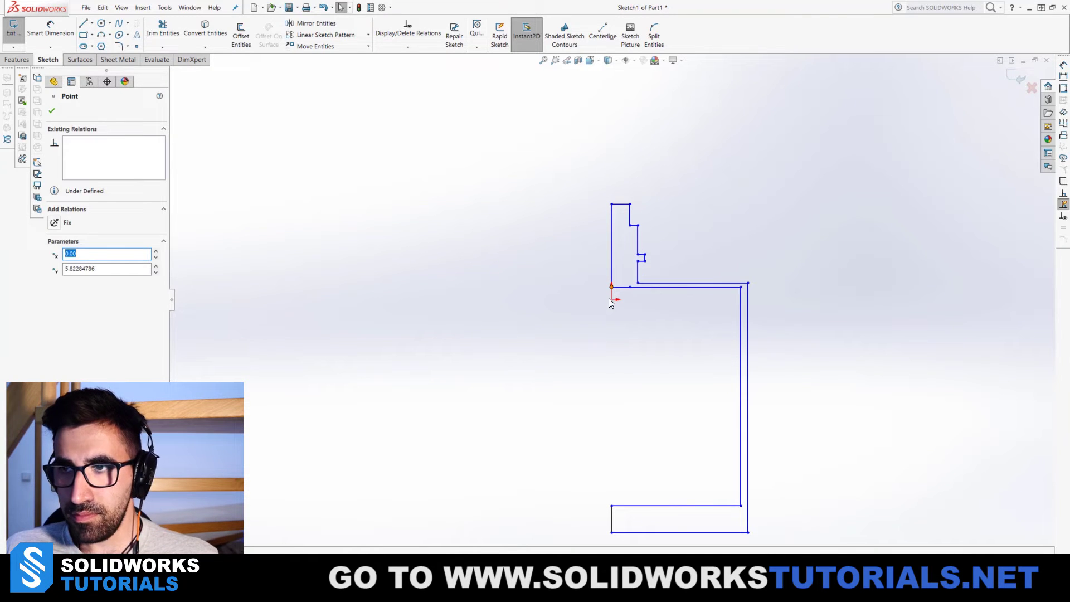
key(Escape)
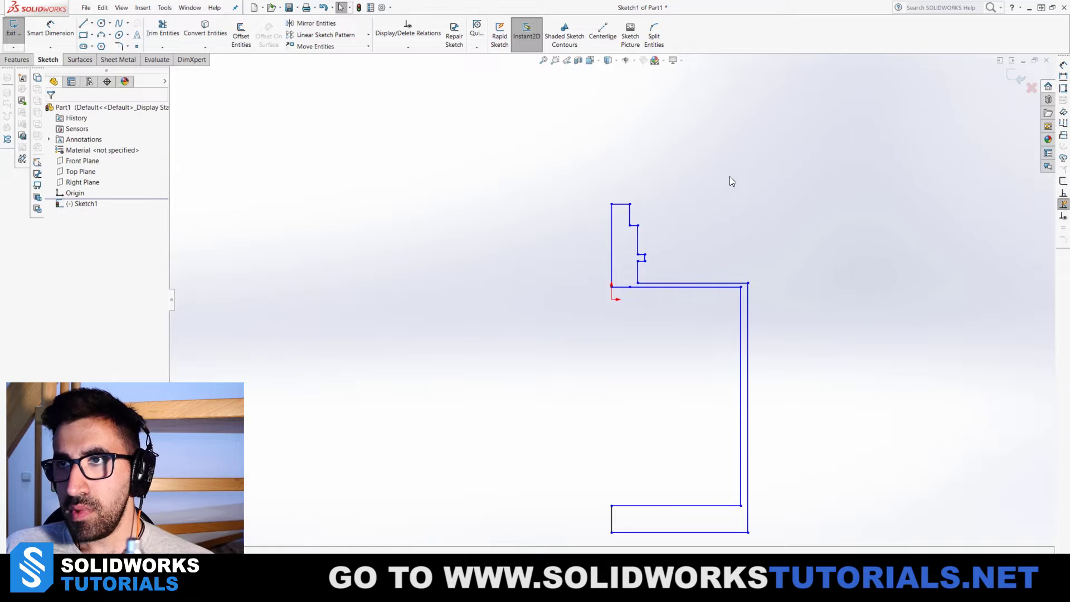
click(19, 60)
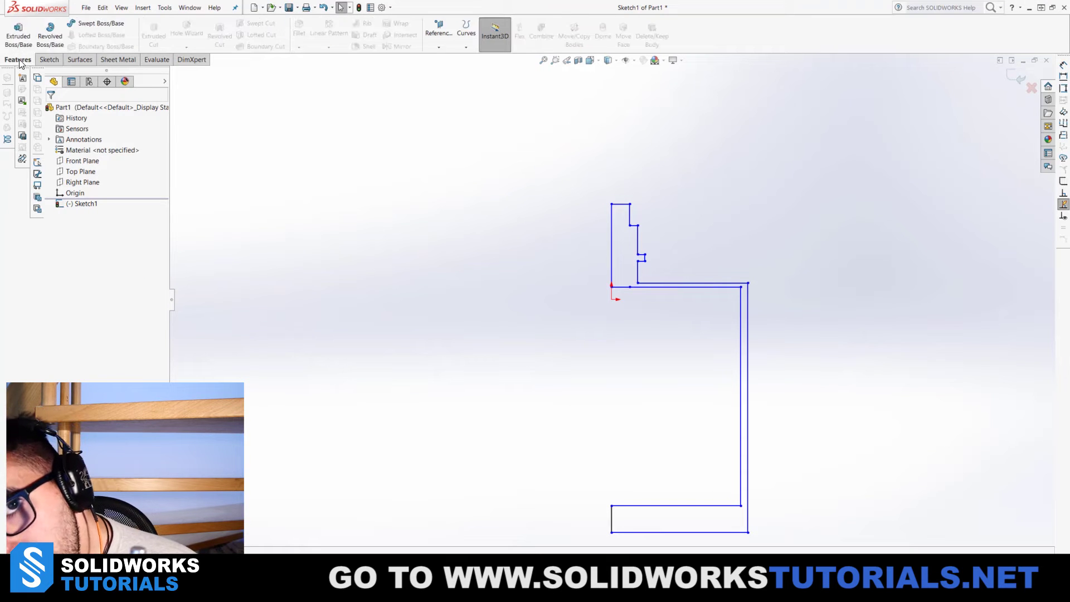
click(58, 37)
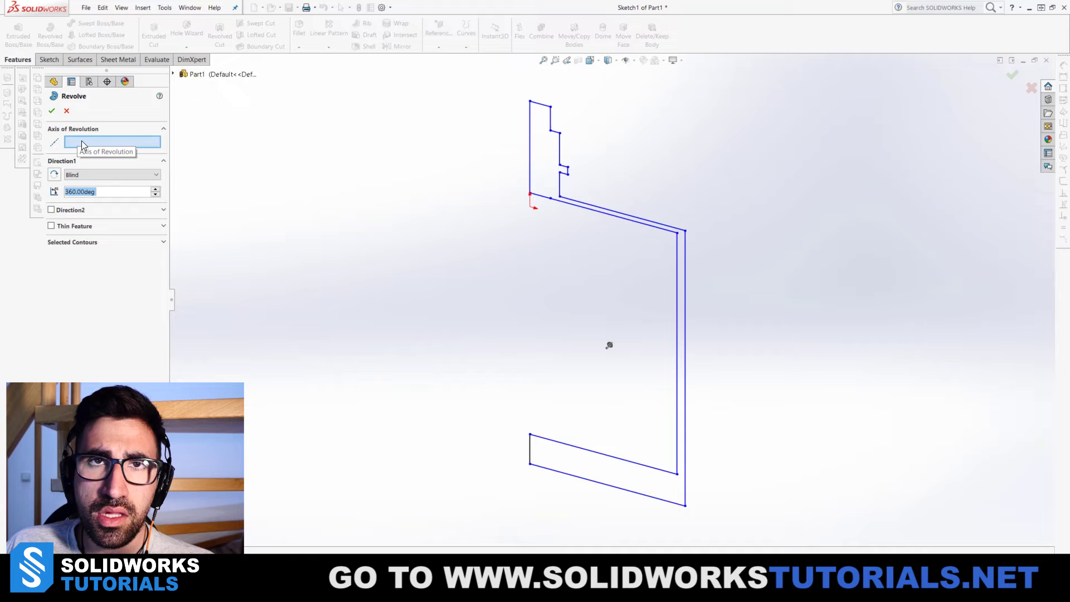
click(81, 140)
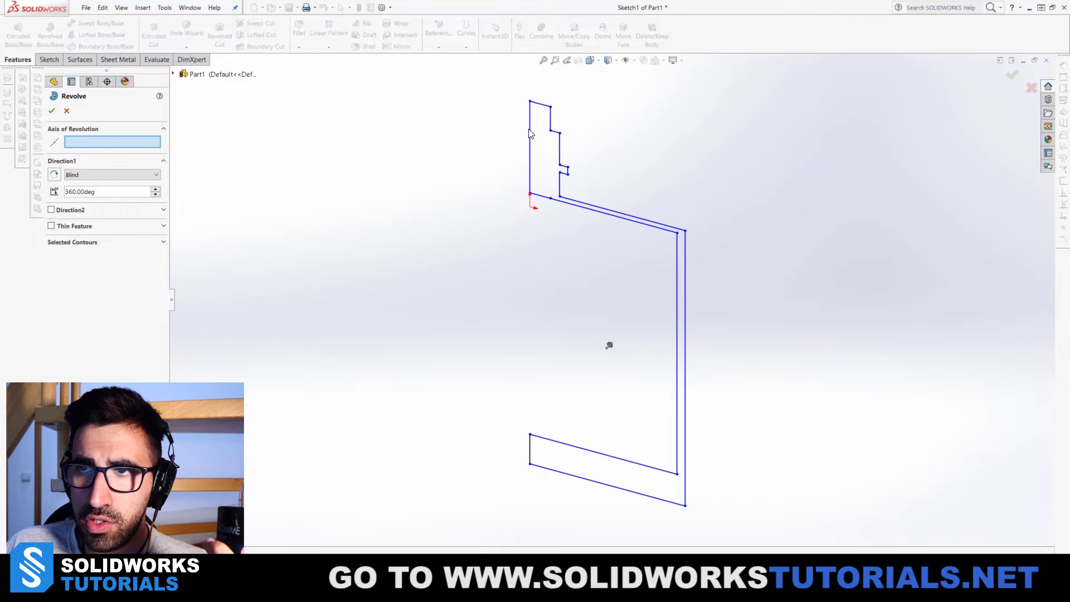
click(529, 134)
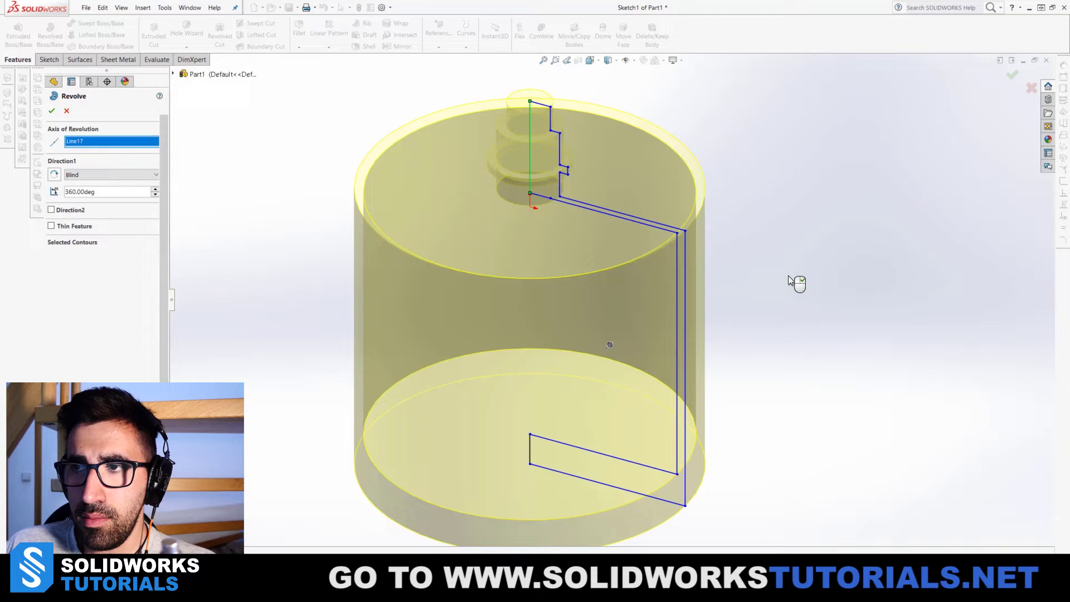
click(815, 262)
scroll(780, 284, up, 3)
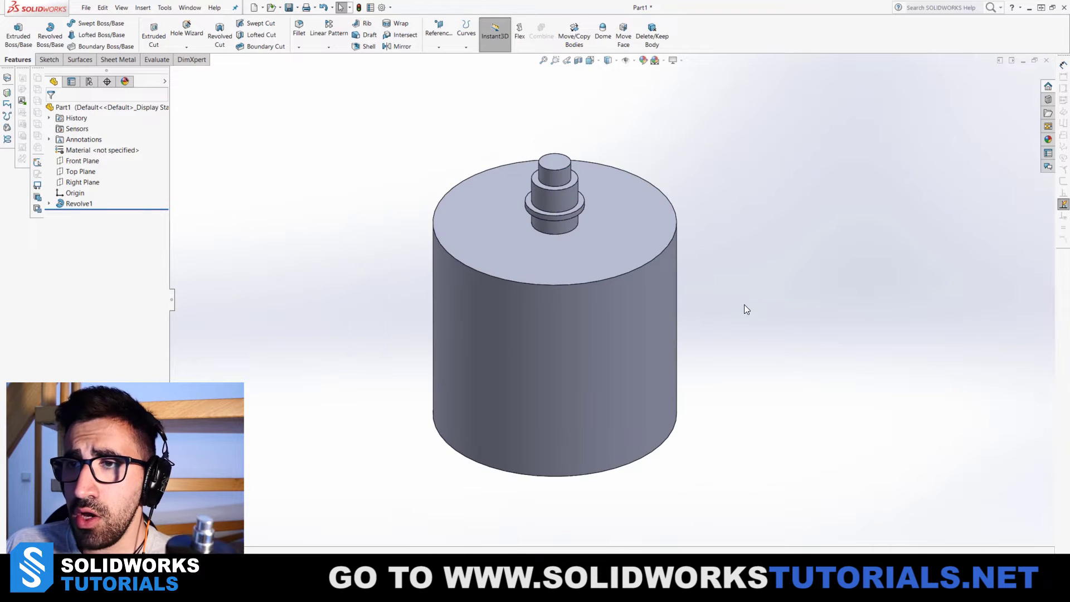
Step: Fillet the bottle's top and bottom outer rim edges with a 1 mm radius
mouse_move(743, 308)
middle_down()
mouse_move(704, 239)
mouse_move(719, 239)
mouse_move(726, 284)
middle_up()
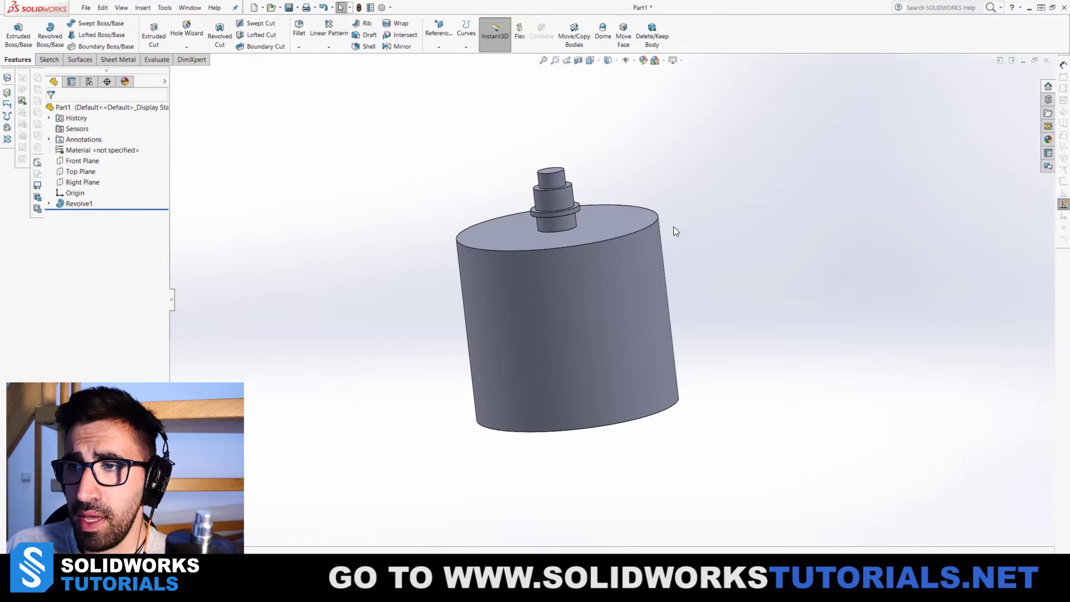
click(659, 218)
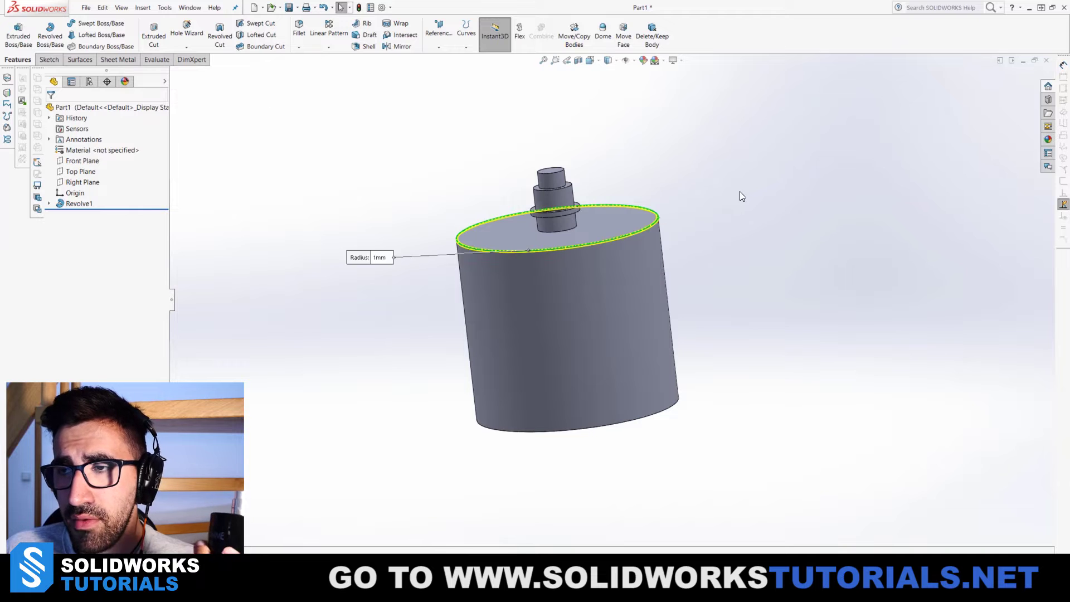
click(680, 401)
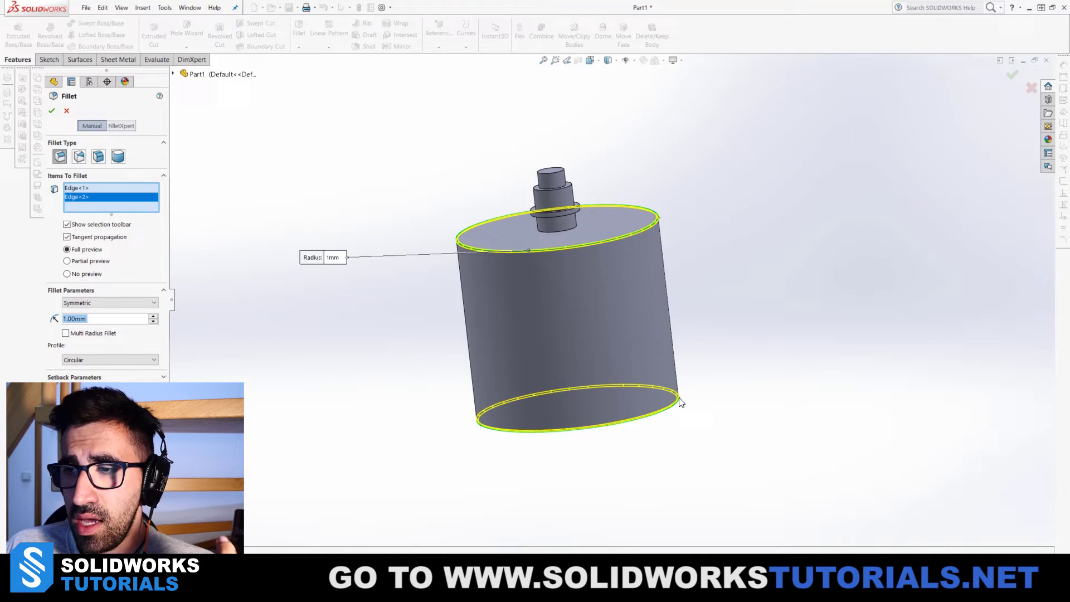
key(Return)
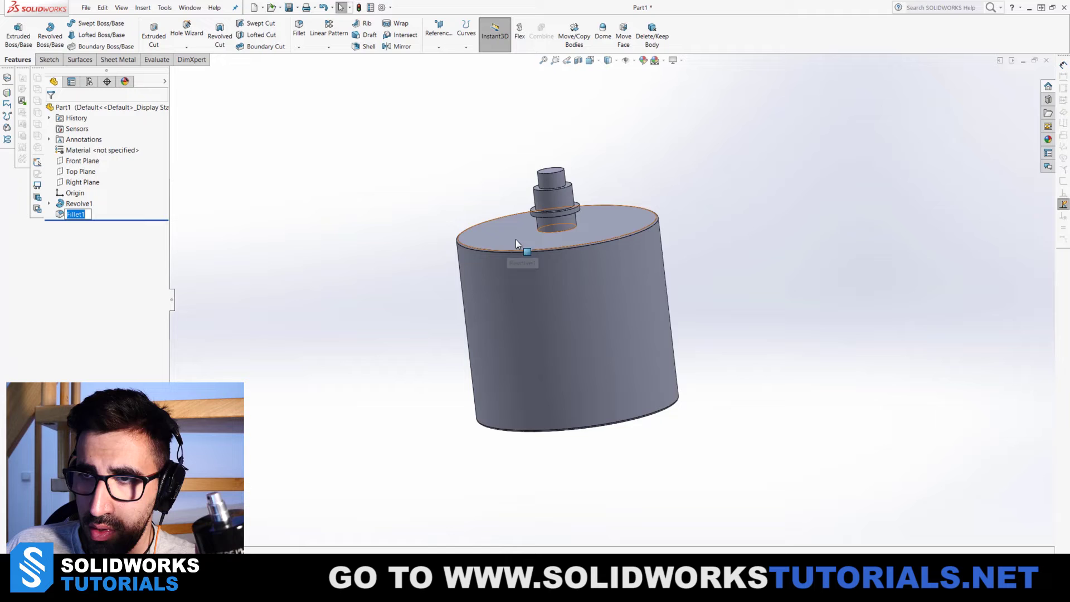
middle_drag(590, 178, 589, 240)
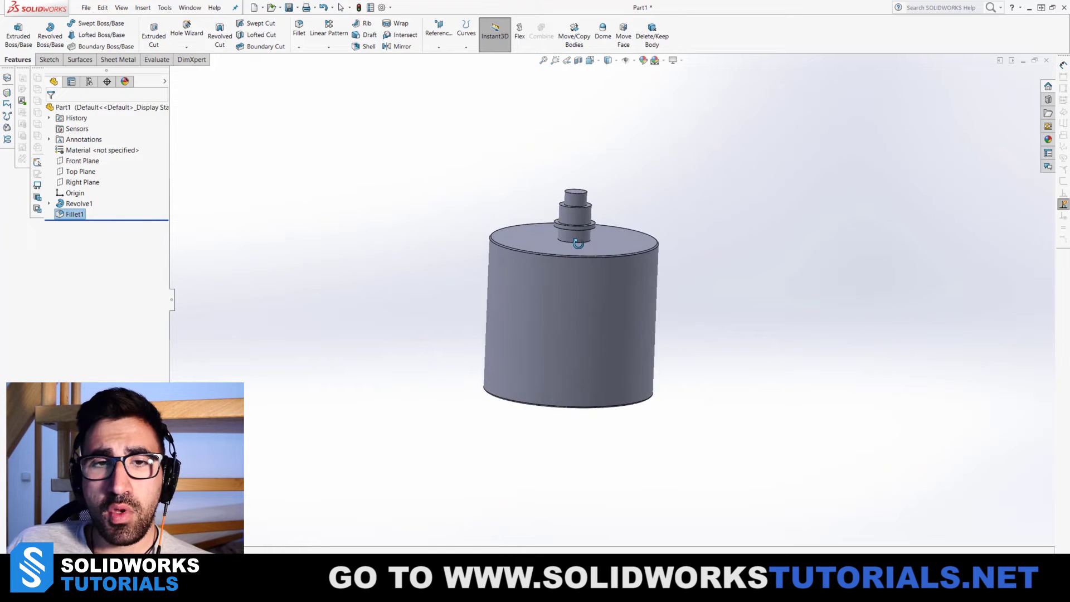
Step: Select the neck ring's top face and try dragging it to change its height
scroll(584, 202, down, 6)
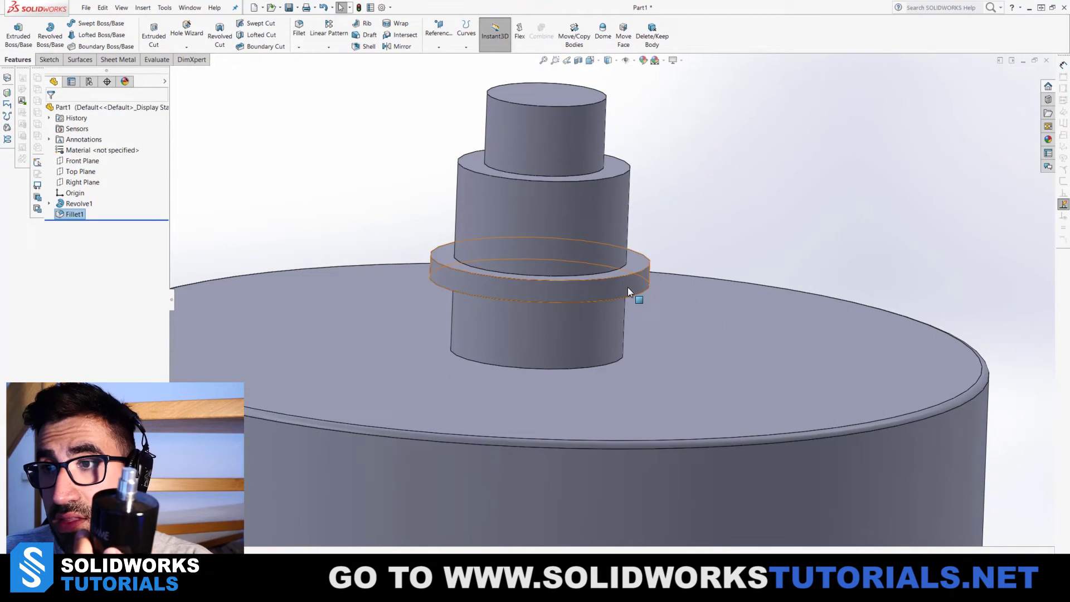
click(627, 280)
click(627, 281)
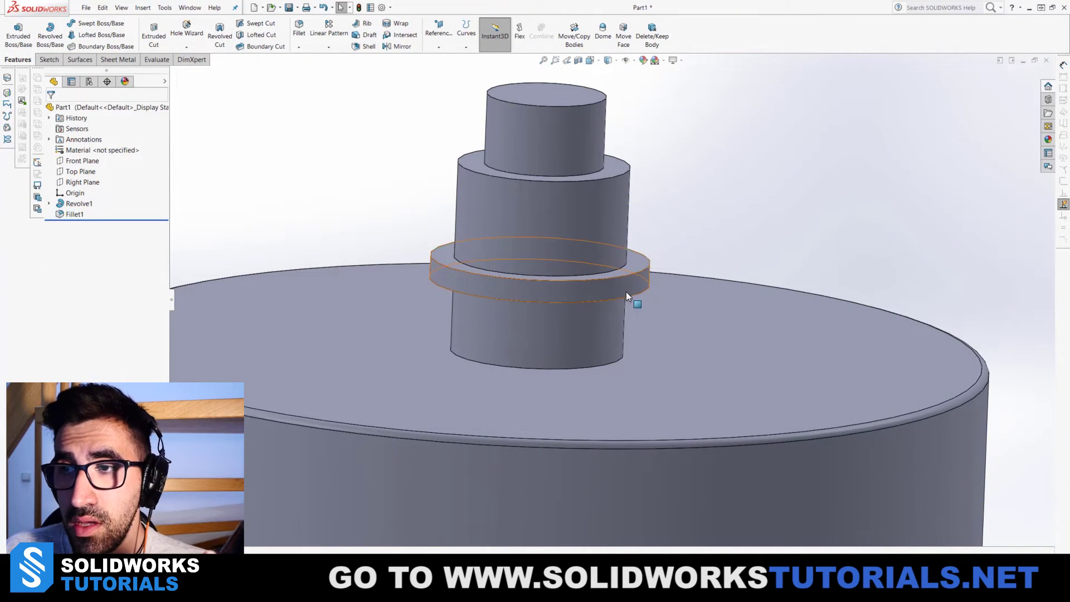
click(626, 292)
drag(638, 299, 632, 296)
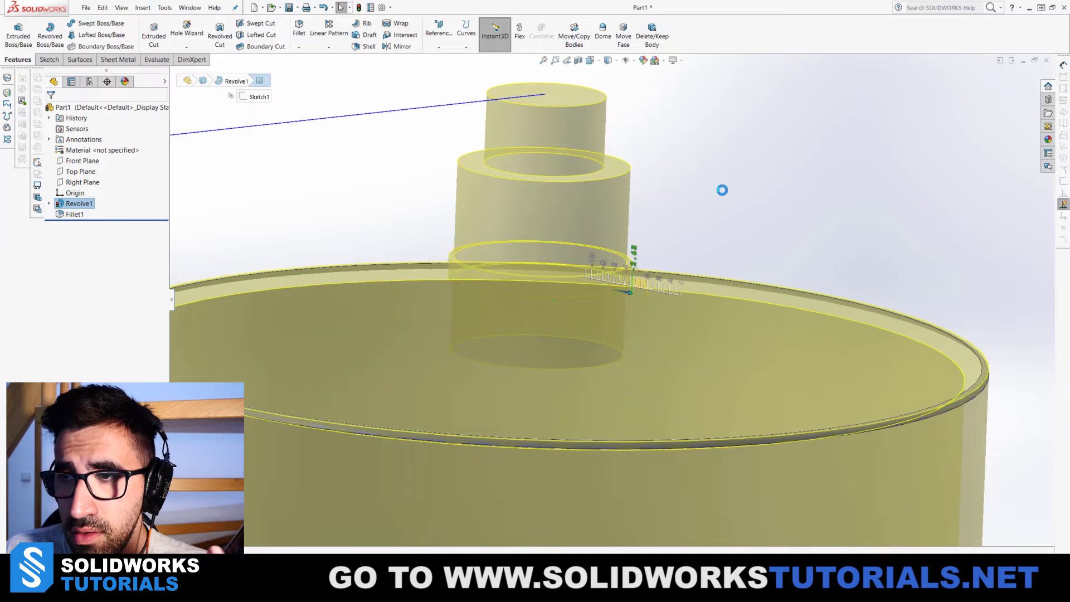
Step: Drag the collar ring's top face down 0.84 mm with Instant3D, then clear the selection
scroll(580, 300, down, 5)
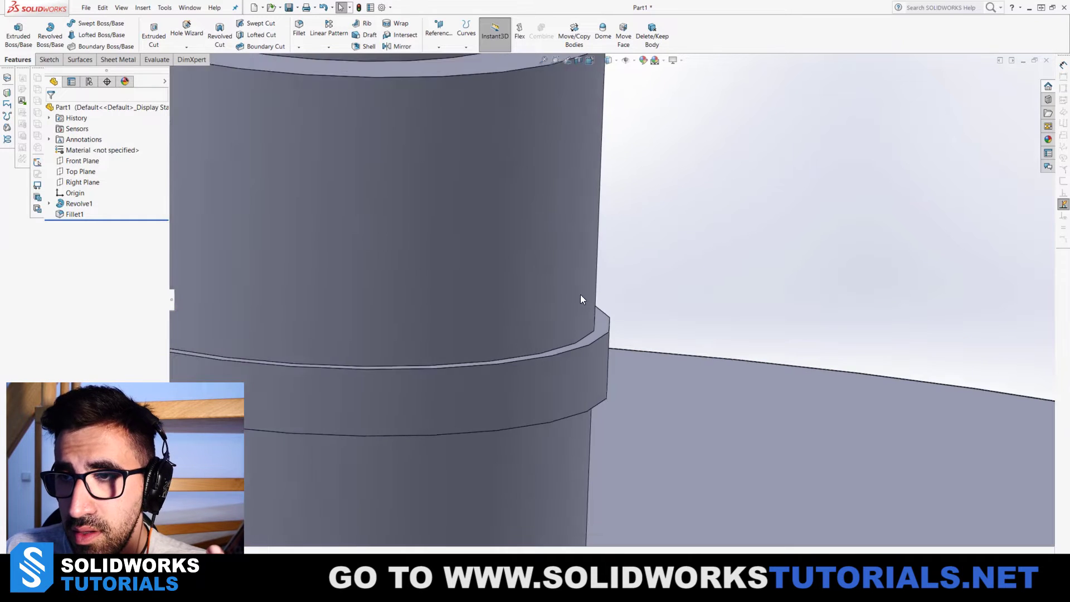
click(584, 350)
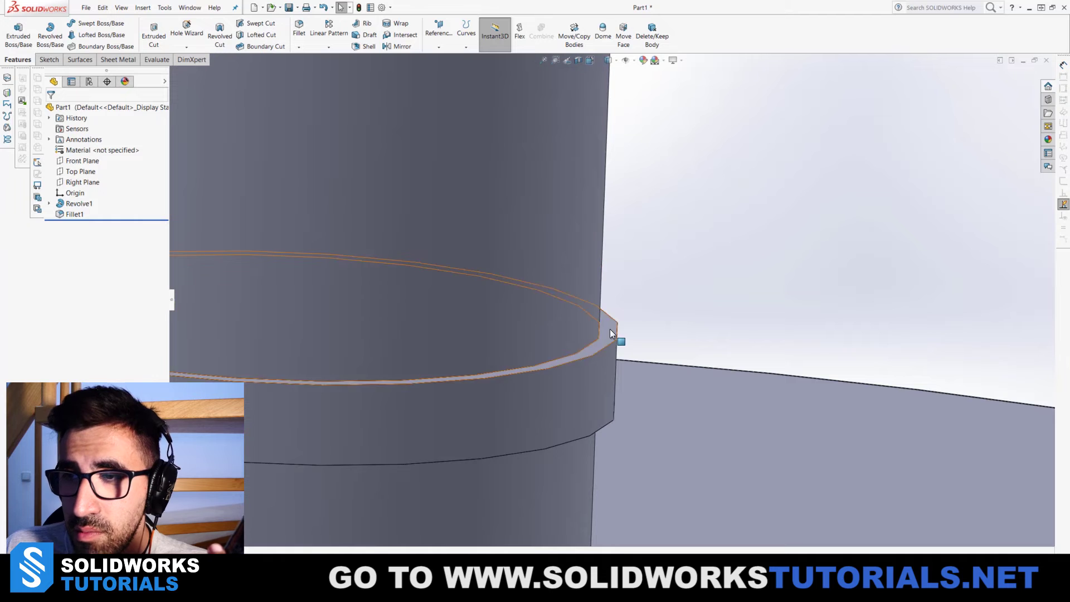
click(609, 328)
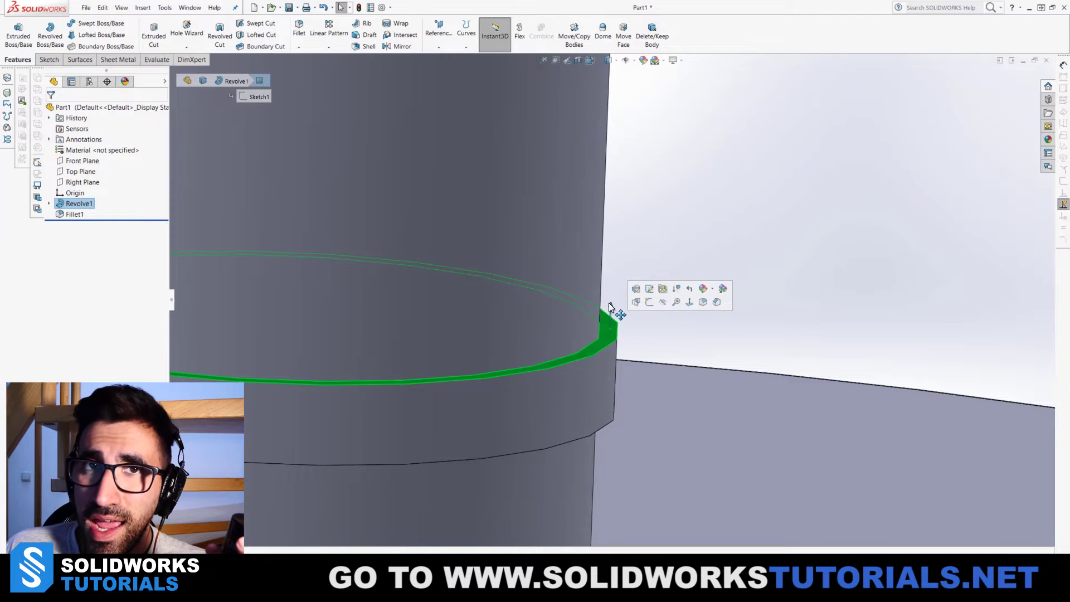
drag(611, 311, 611, 366)
click(680, 274)
scroll(678, 270, up, 5)
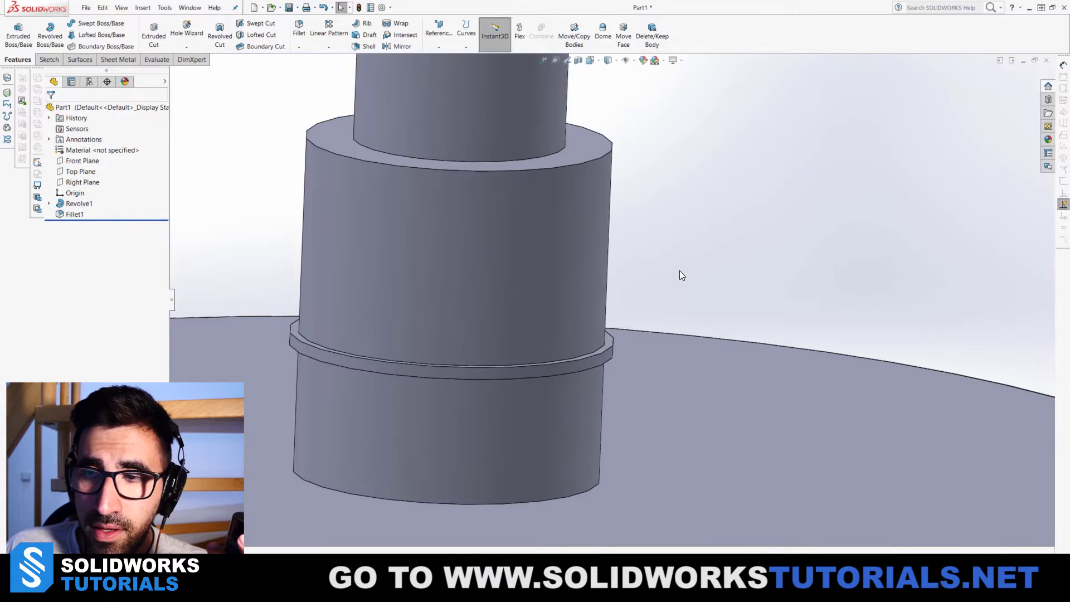
click(582, 314)
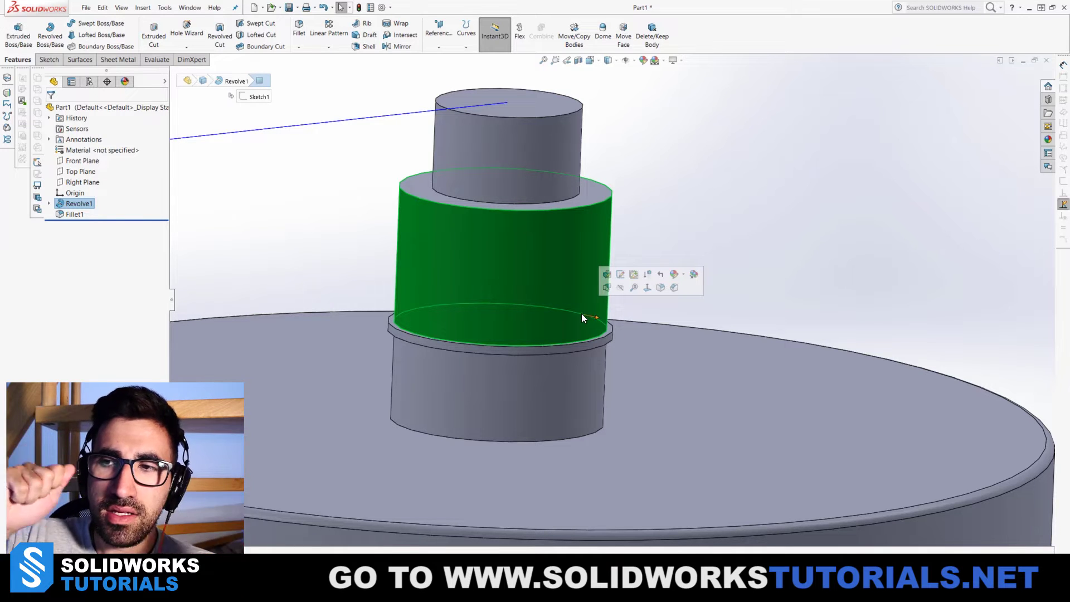
click(731, 149)
scroll(689, 164, up, 5)
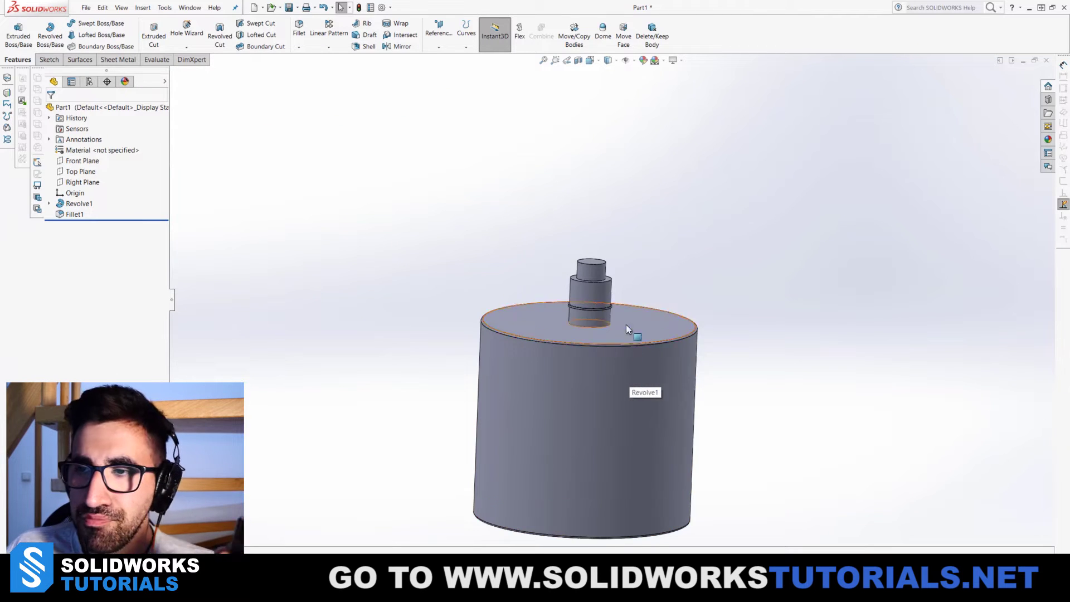
Step: Expand the Display Pane with its appearance columns beside the FeatureManager tree
middle_drag(627, 324, 750, 334)
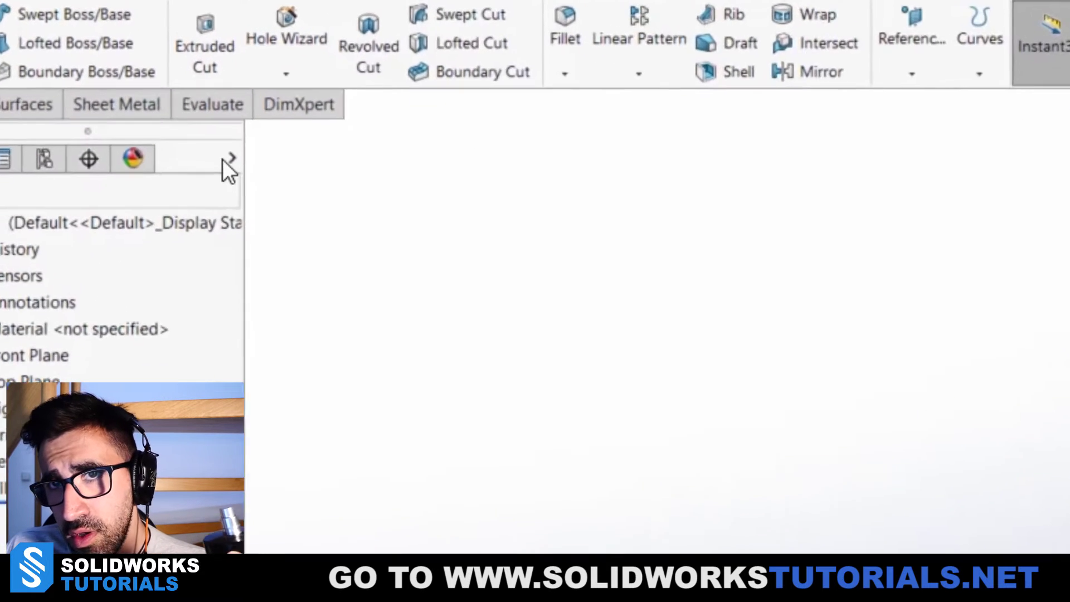
click(165, 82)
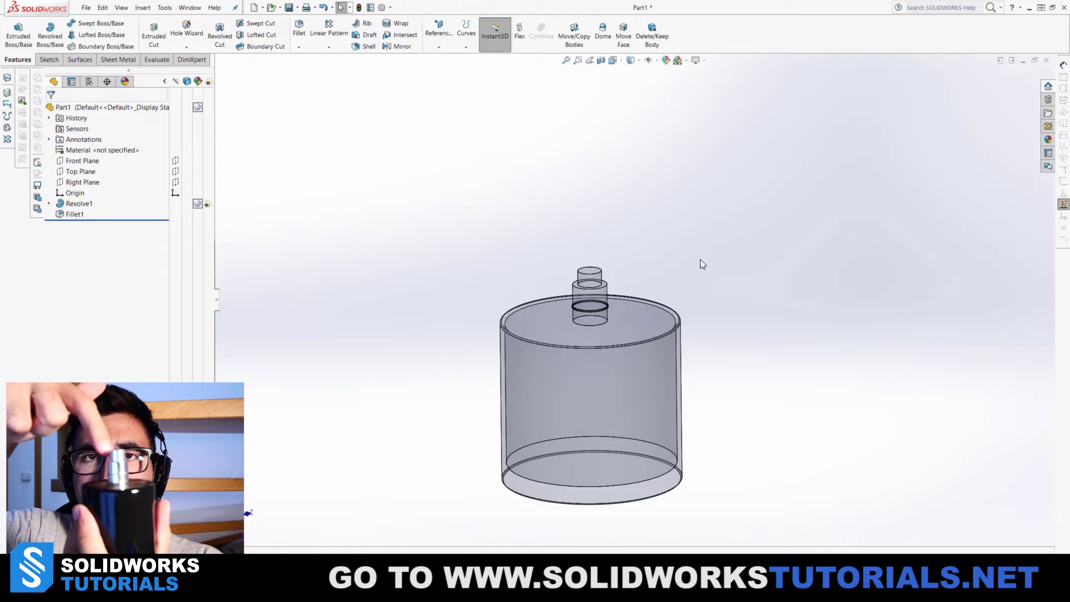
click(208, 204)
click(565, 138)
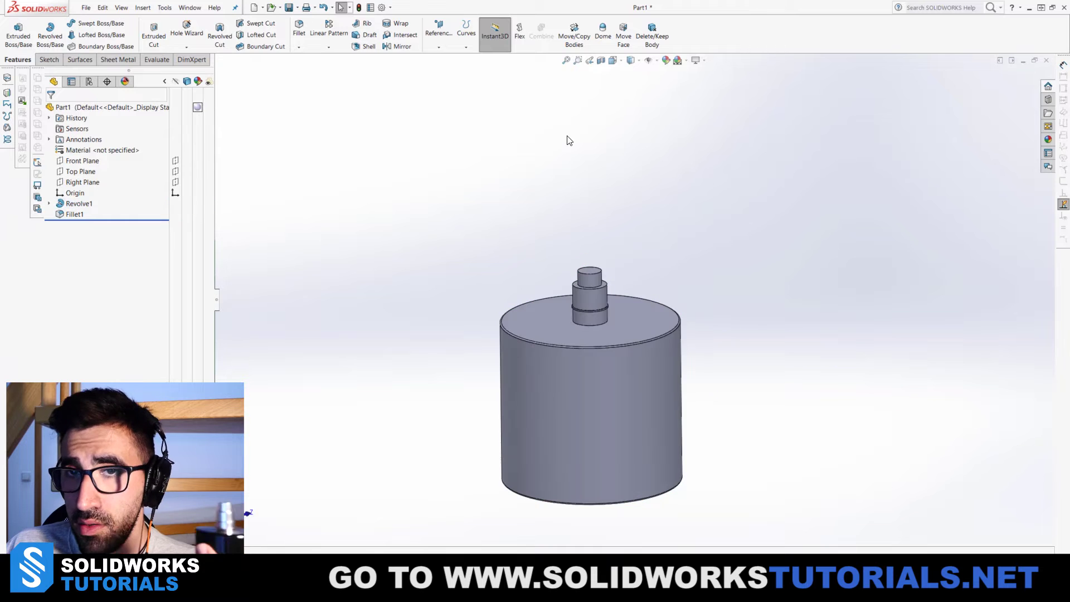
Step: Hide the display pane and remove Part1.SLDPRT from the appearance's Selected Geometry
click(164, 82)
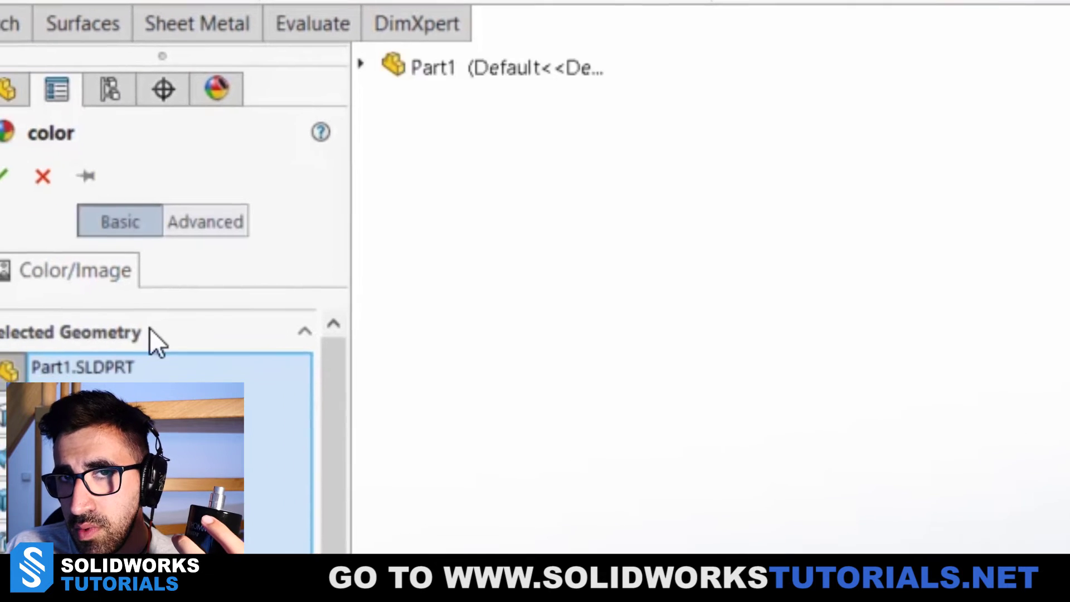
click(116, 360)
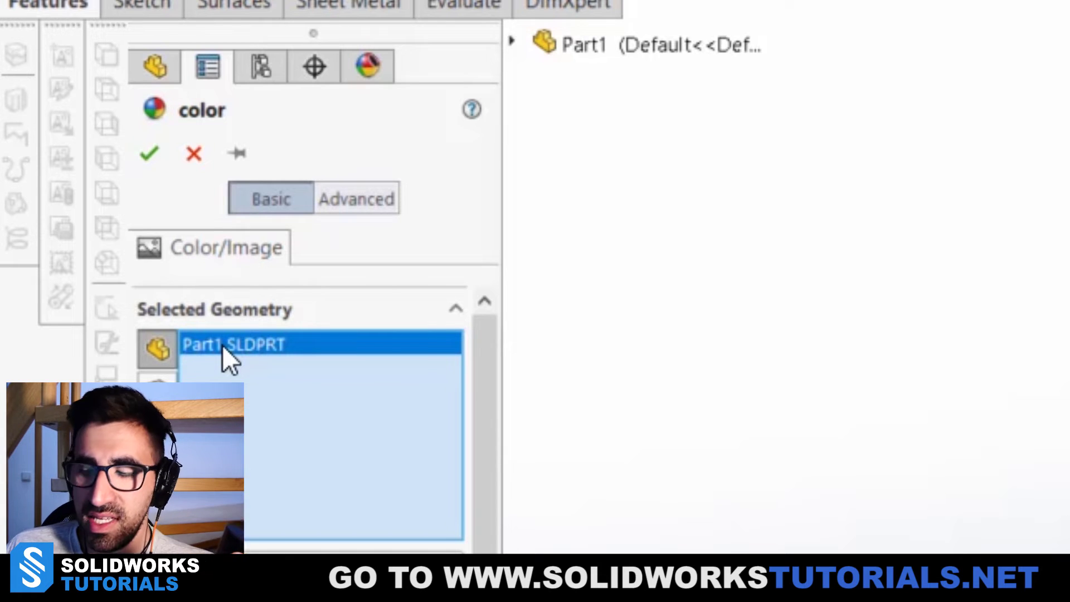
key(Delete)
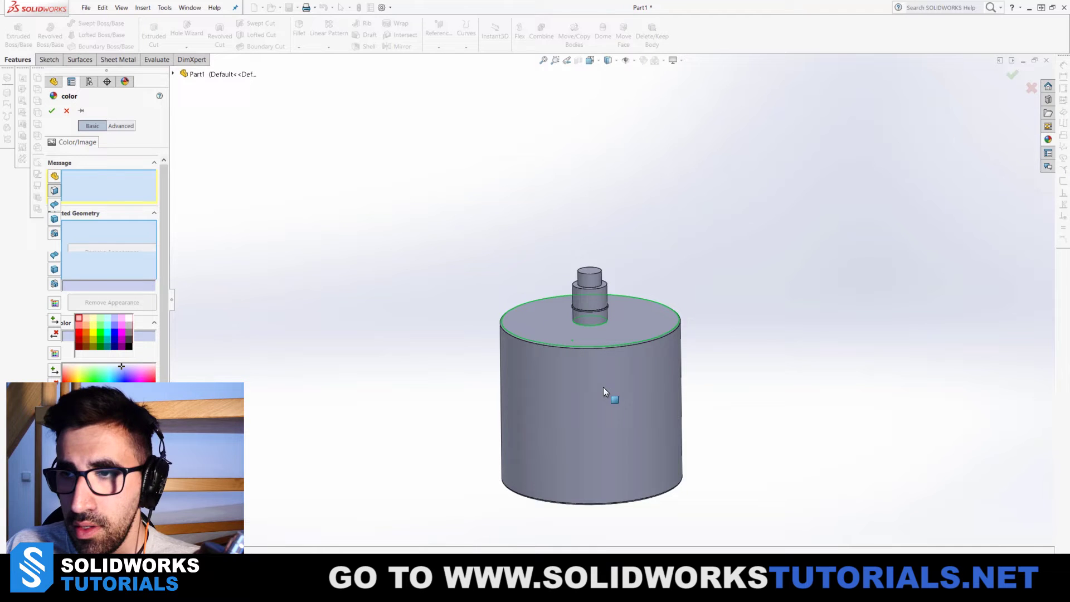
Step: Add the bottle body's top, side and bottom faces to the appearance selection
click(522, 310)
scroll(614, 317, down, 5)
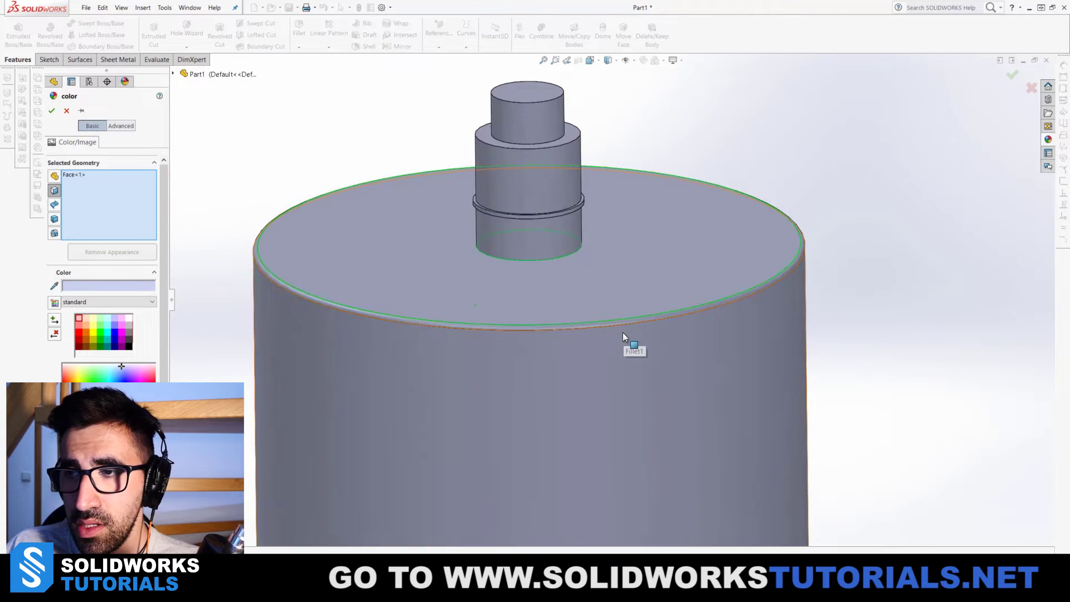
scroll(623, 337, down, 3)
click(634, 328)
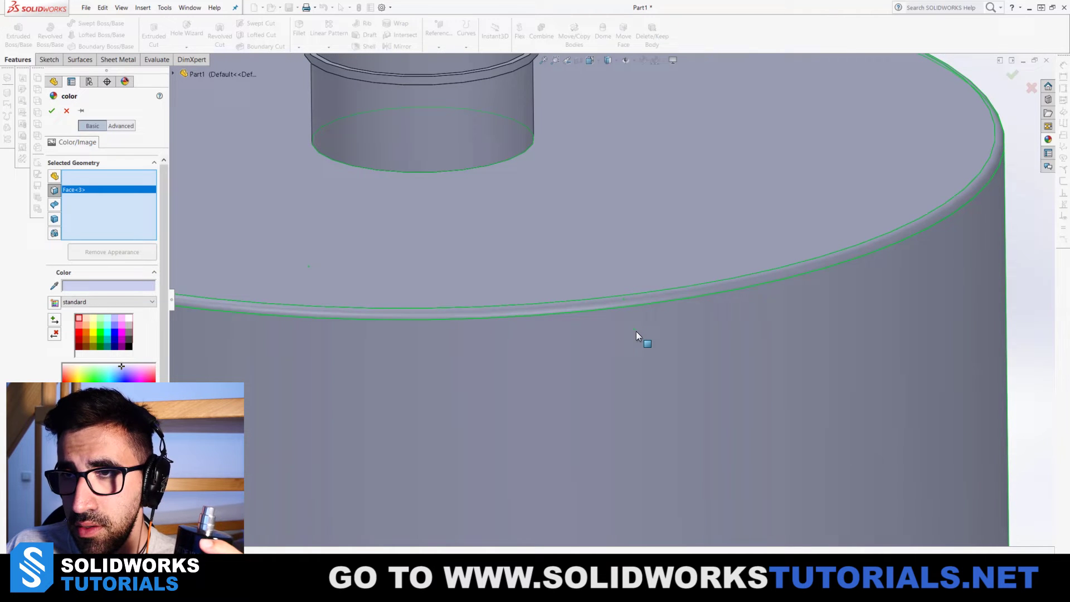
key(f)
middle_drag(611, 366, 564, 356)
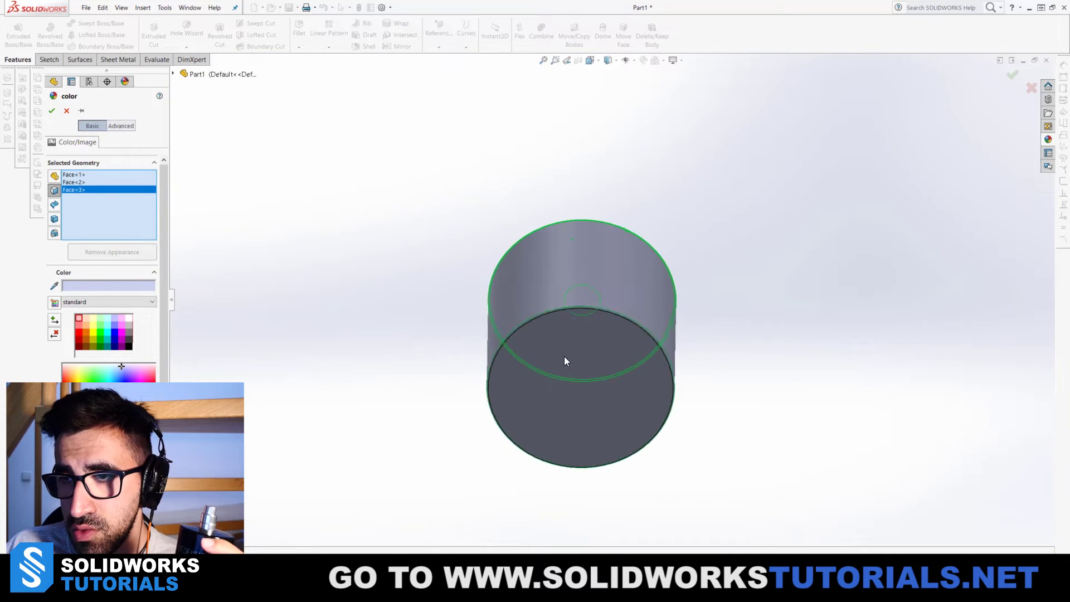
scroll(564, 356, down, 6)
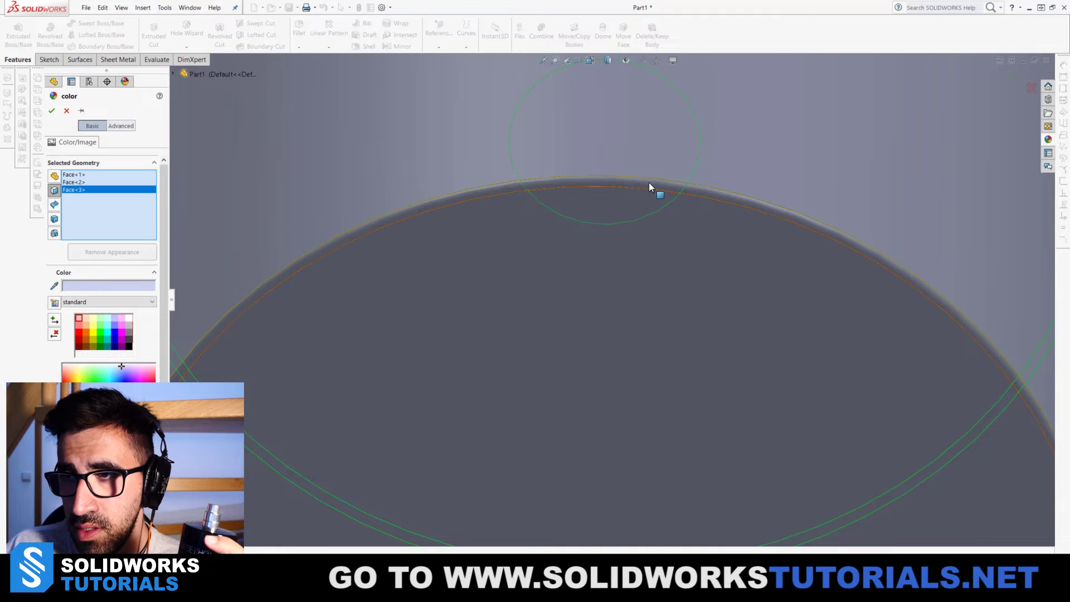
click(688, 230)
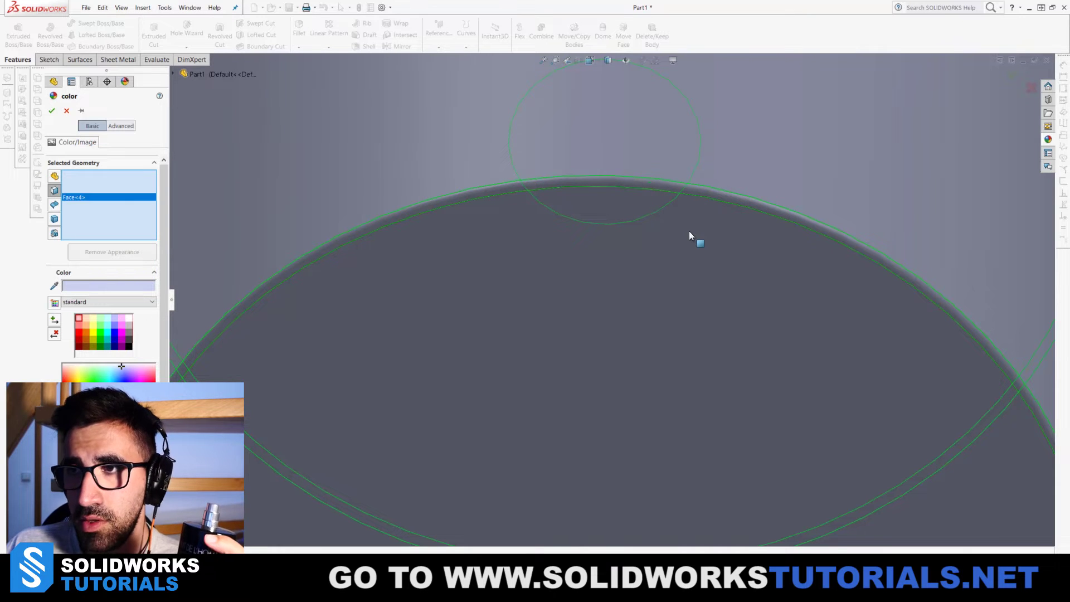
click(689, 231)
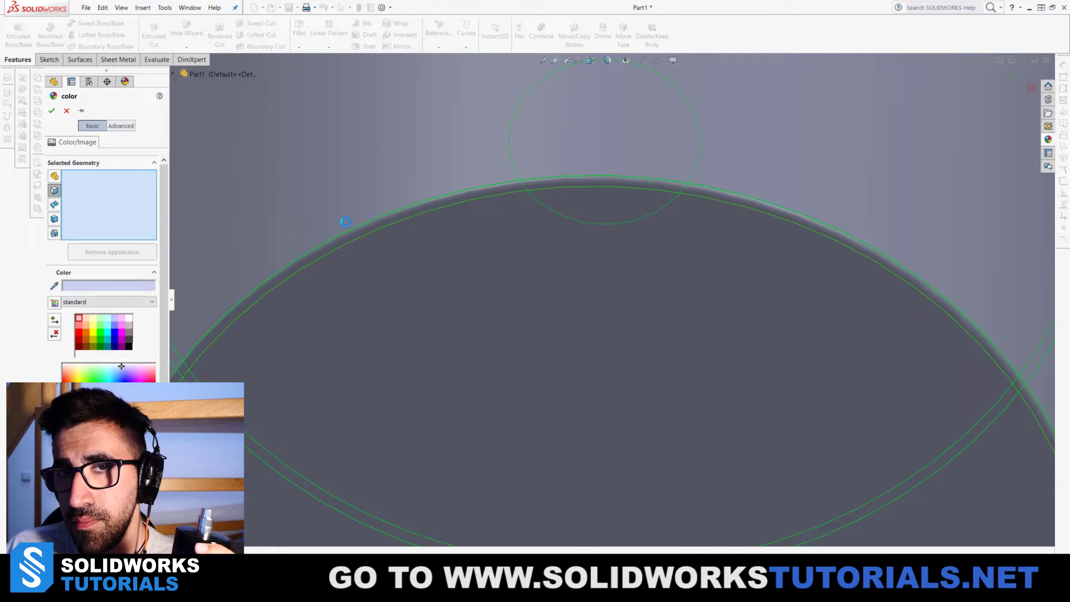
Step: Set the selected faces' transparency to about 0.6 in the advanced Illumination settings
click(118, 128)
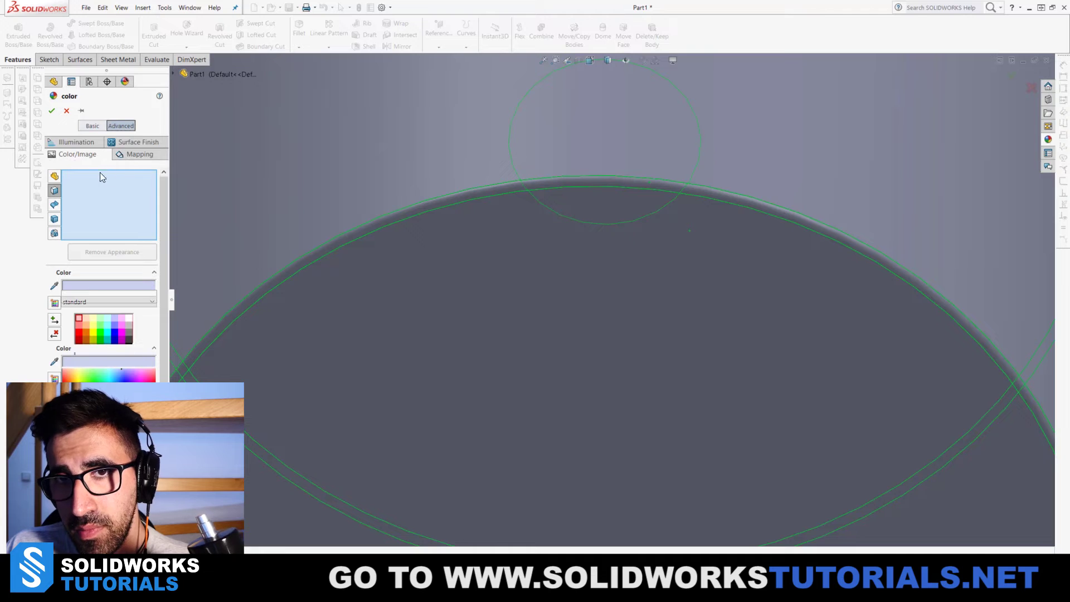
click(77, 141)
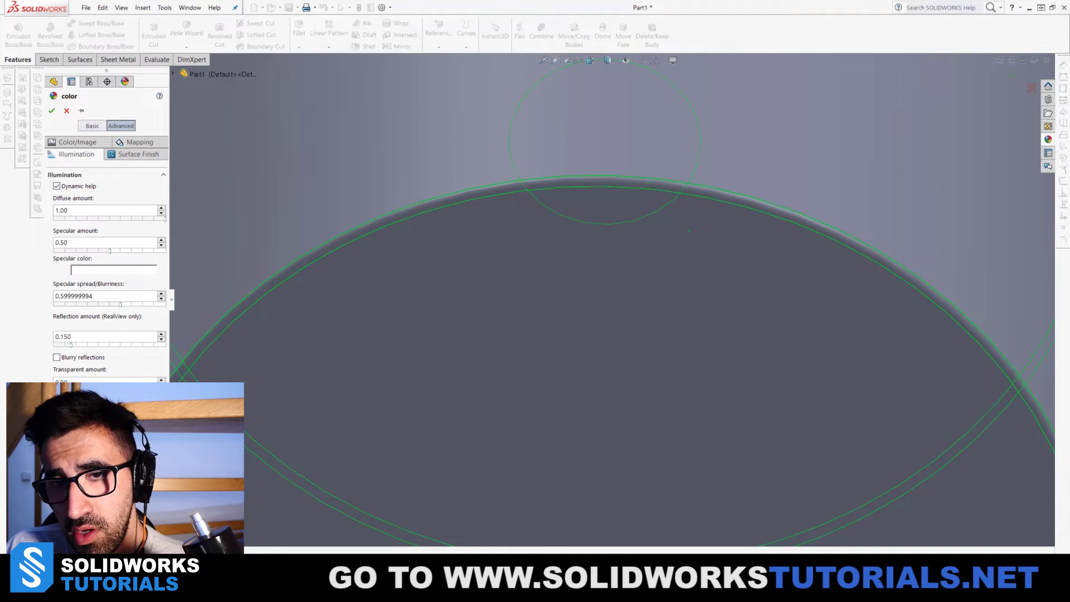
drag(54, 388, 121, 388)
scroll(700, 283, up, 10)
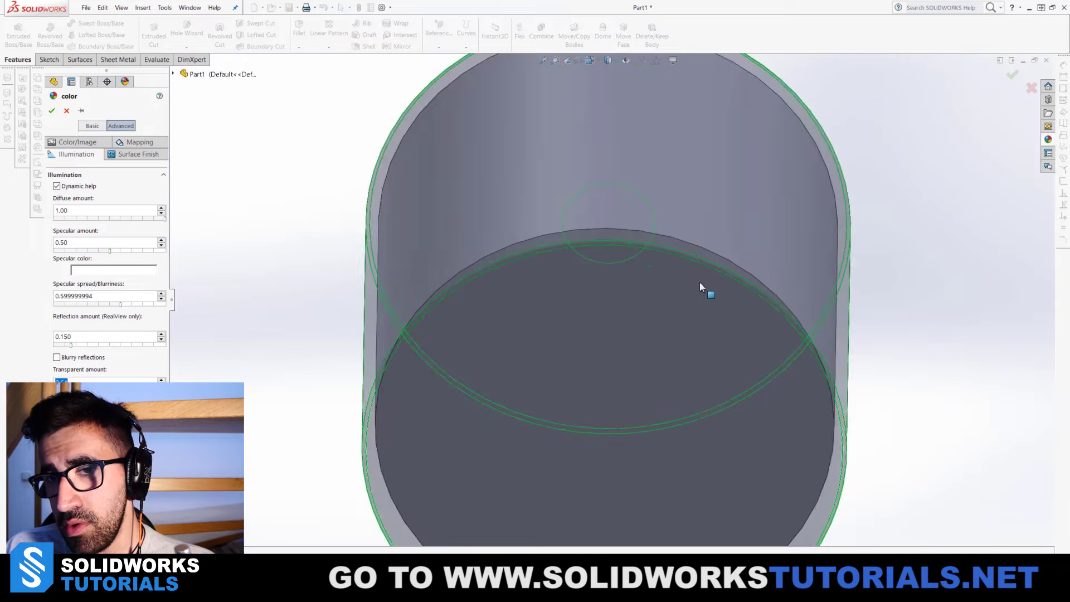
middle_drag(720, 230, 702, 383)
scroll(628, 291, down, 5)
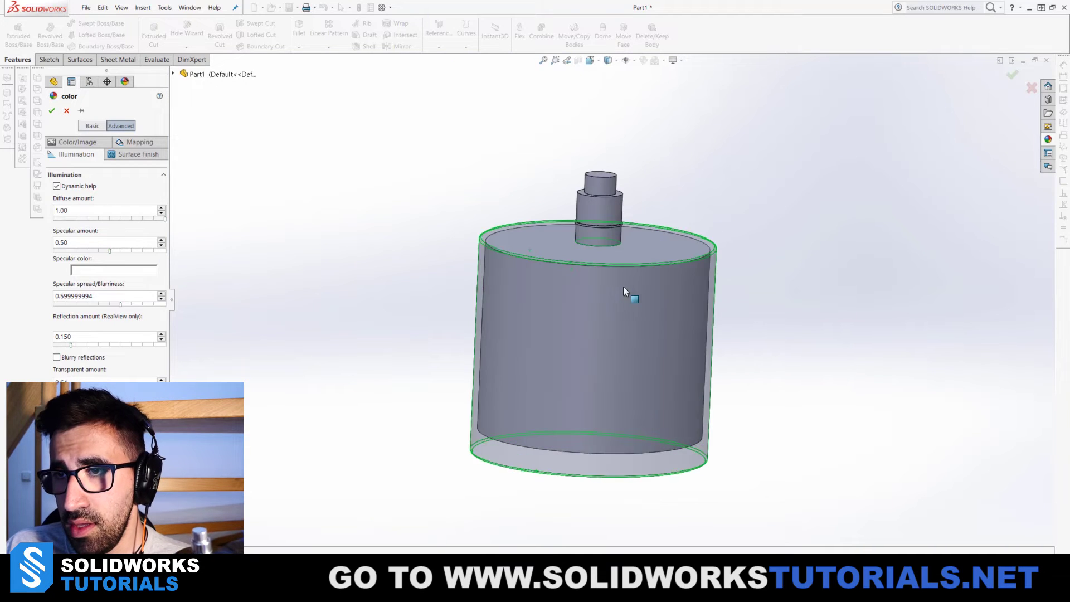
middle_drag(628, 291, 603, 305)
key(ctrl+shift+z)
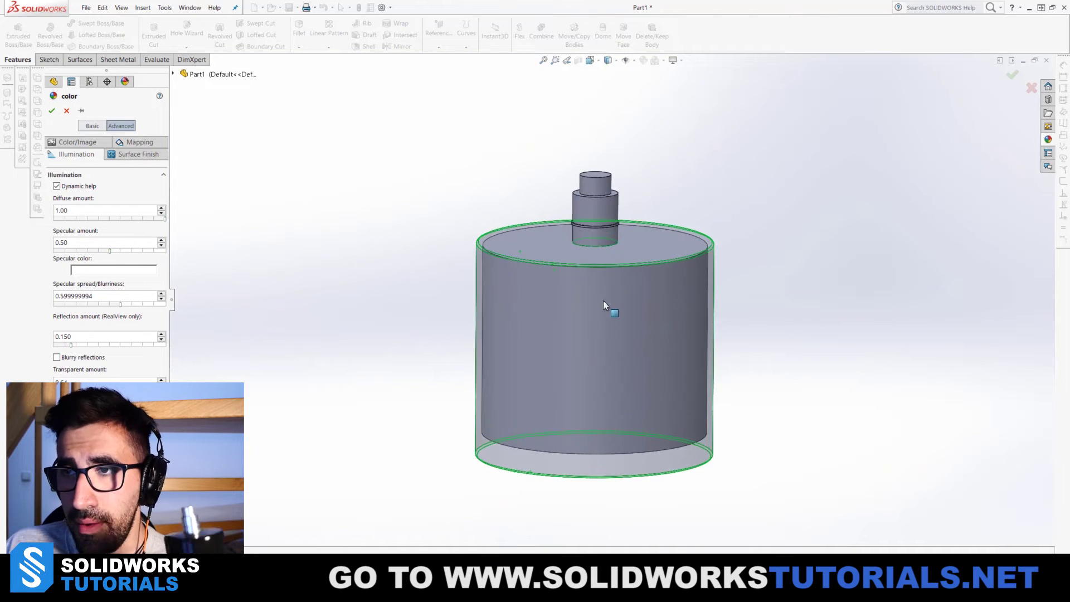
scroll(594, 420, down, 3)
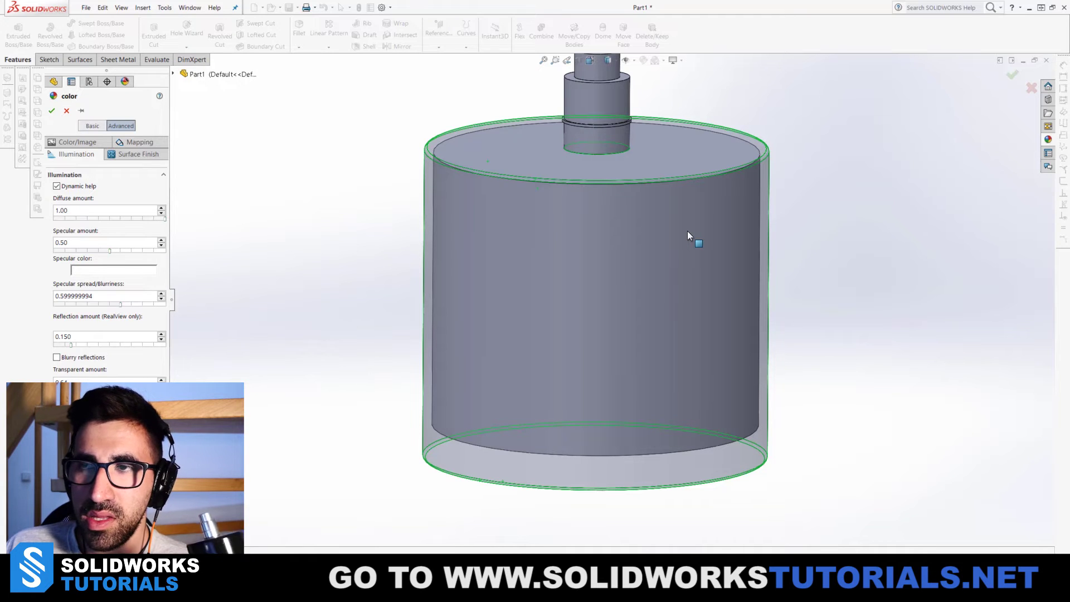
Step: Add the outer Face@Revolve1 through Select Other and accept the appearance
right_click(689, 235)
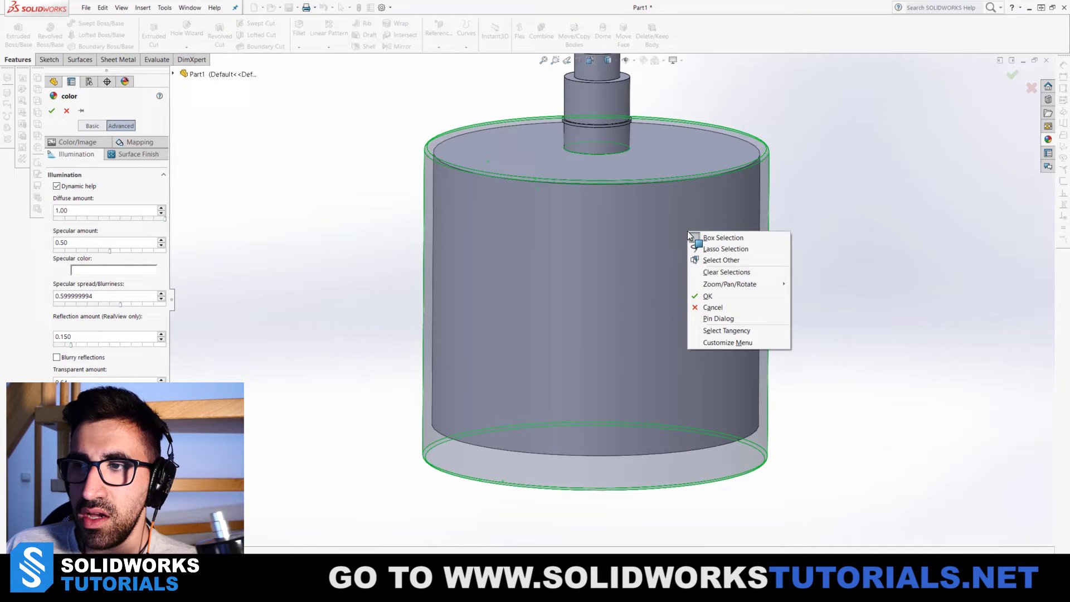
click(711, 260)
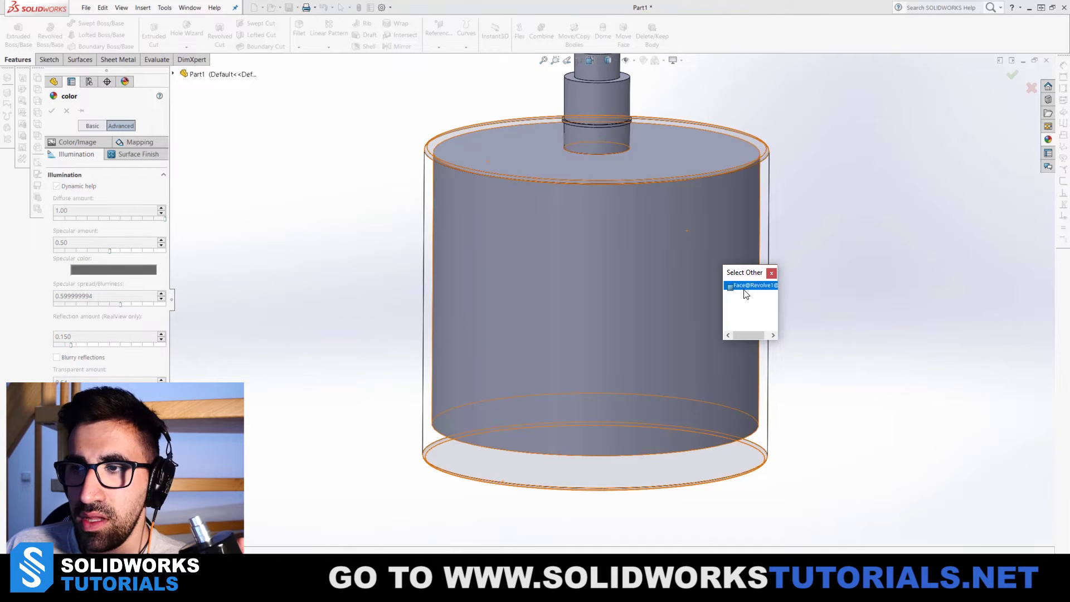
click(744, 286)
key(Return)
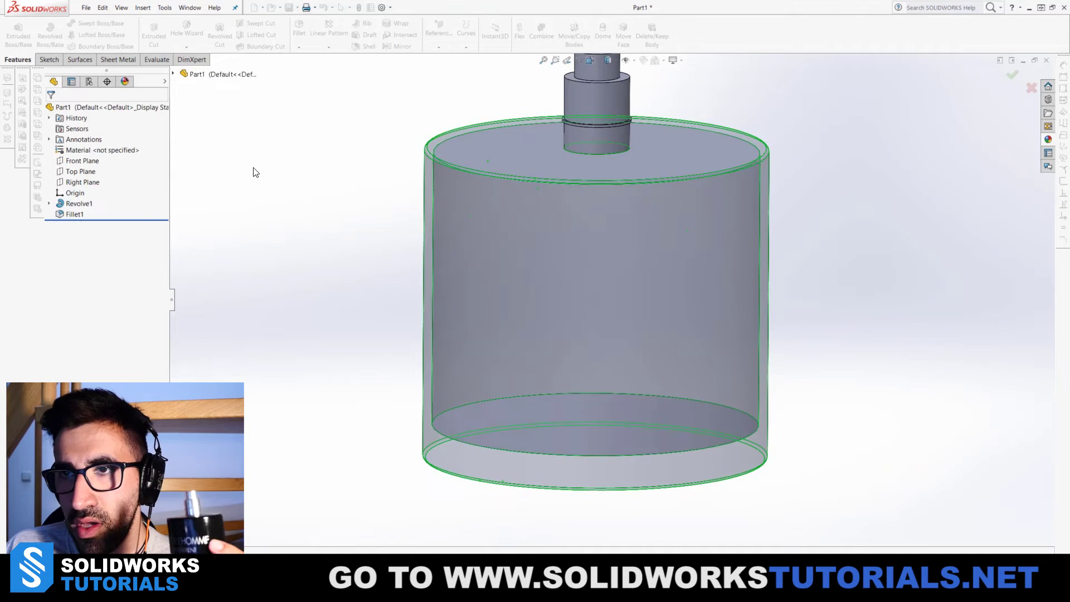
Step: Switch to the isometric view of the semi-transparent bottle
key(ctrl+7)
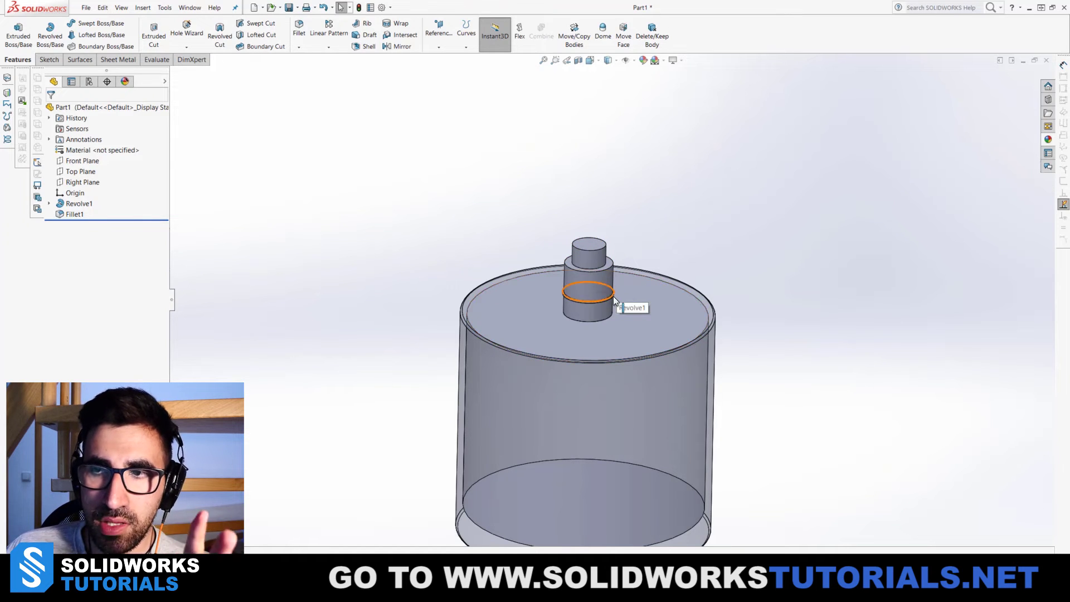
Step: Start a sketch on the neck's flat ring face and orient the view Normal To it
scroll(616, 293, down, 3)
scroll(608, 298, down, 5)
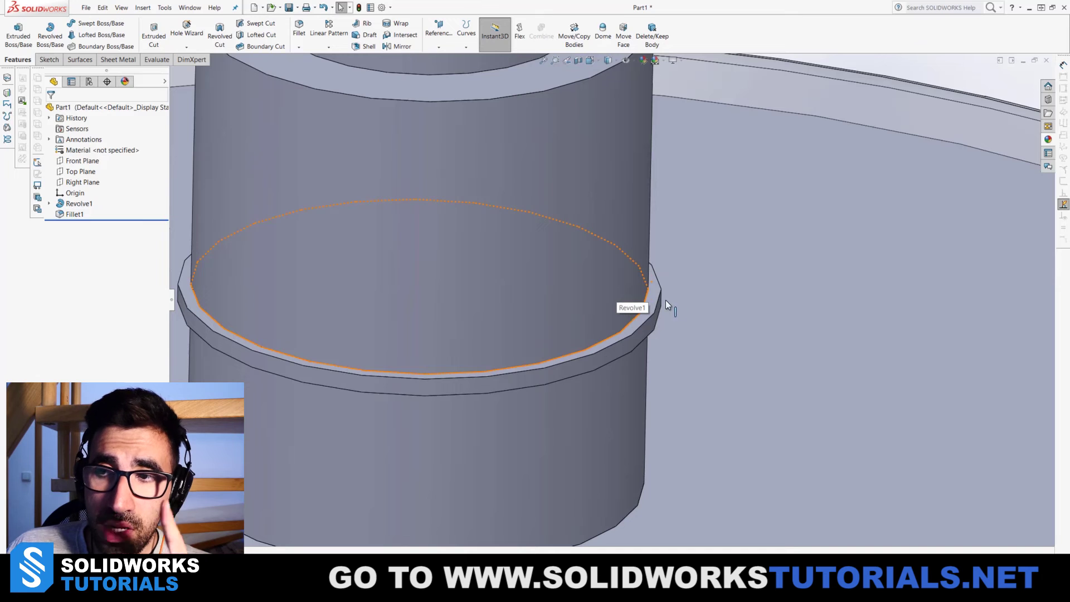
click(655, 293)
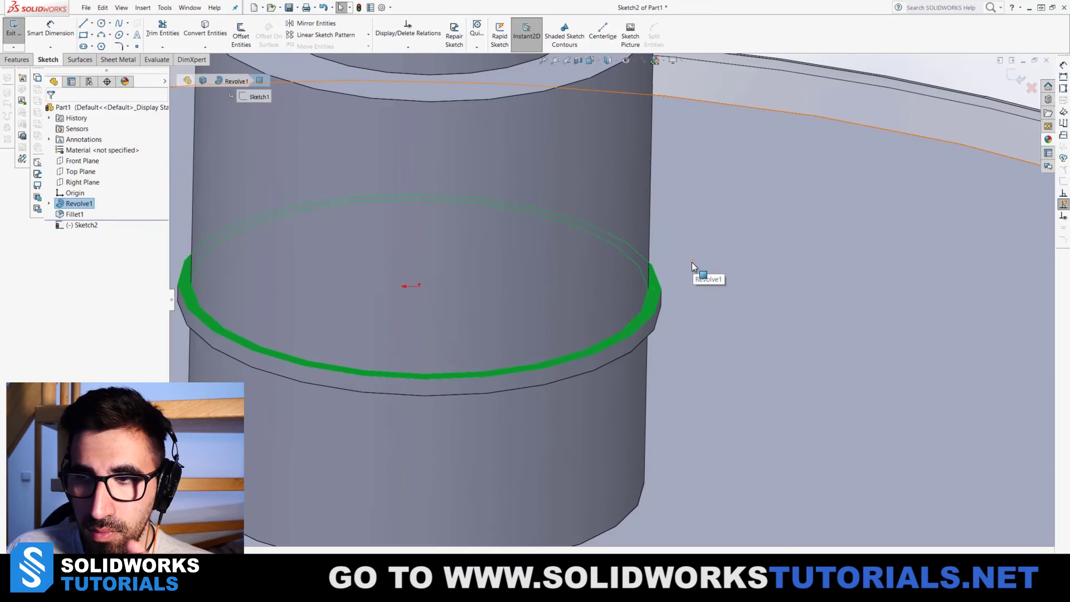
key(space)
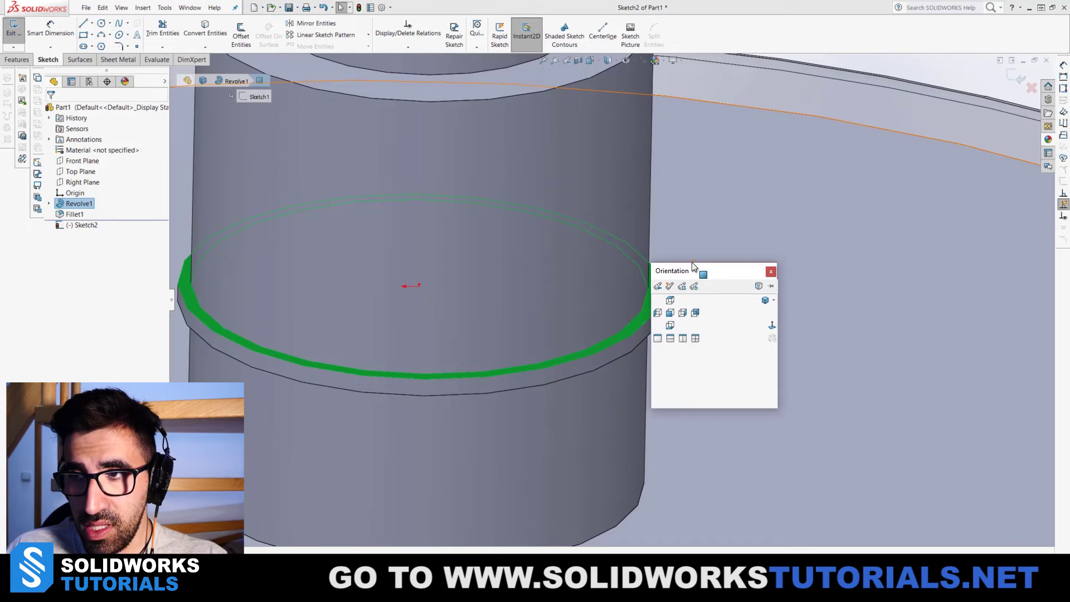
click(773, 324)
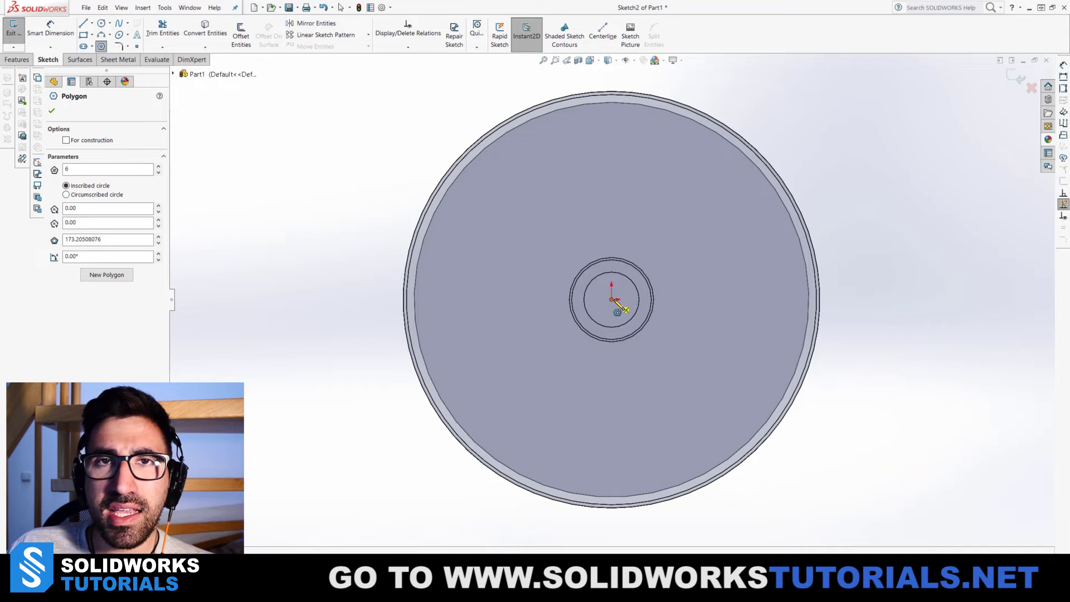
Step: Draw a hexagon centred on the origin, large enough to enclose the bottle's circular outline, and fit the view
click(613, 300)
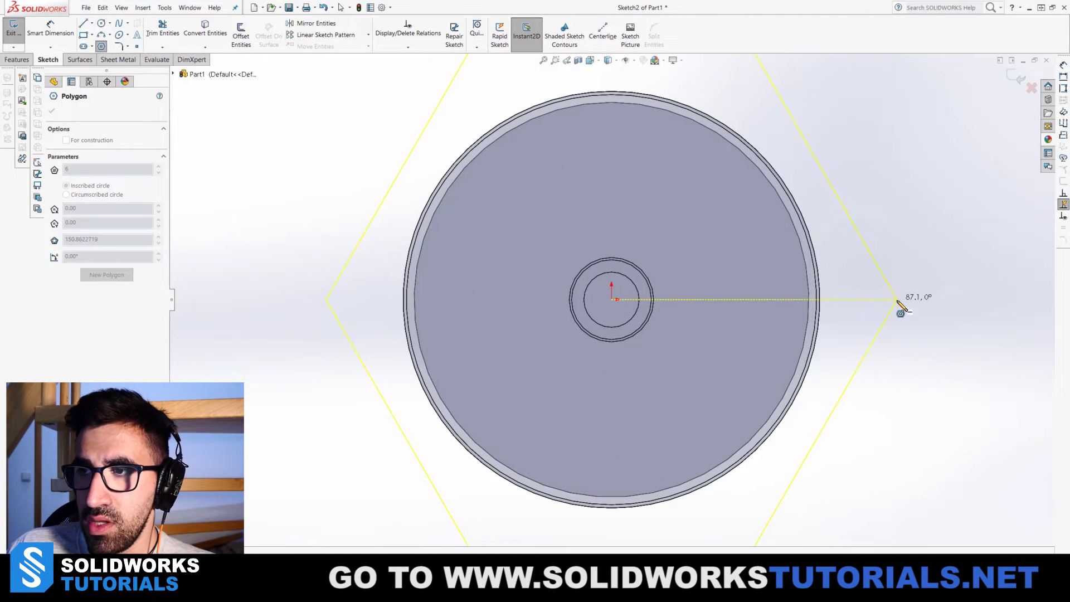
click(897, 299)
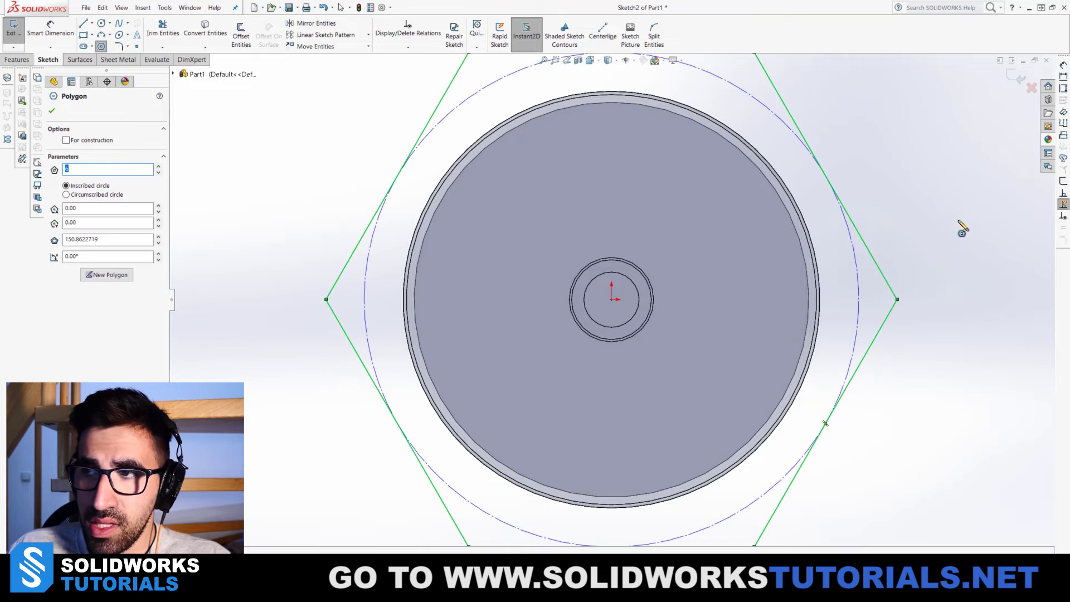
key(Escape)
key(f)
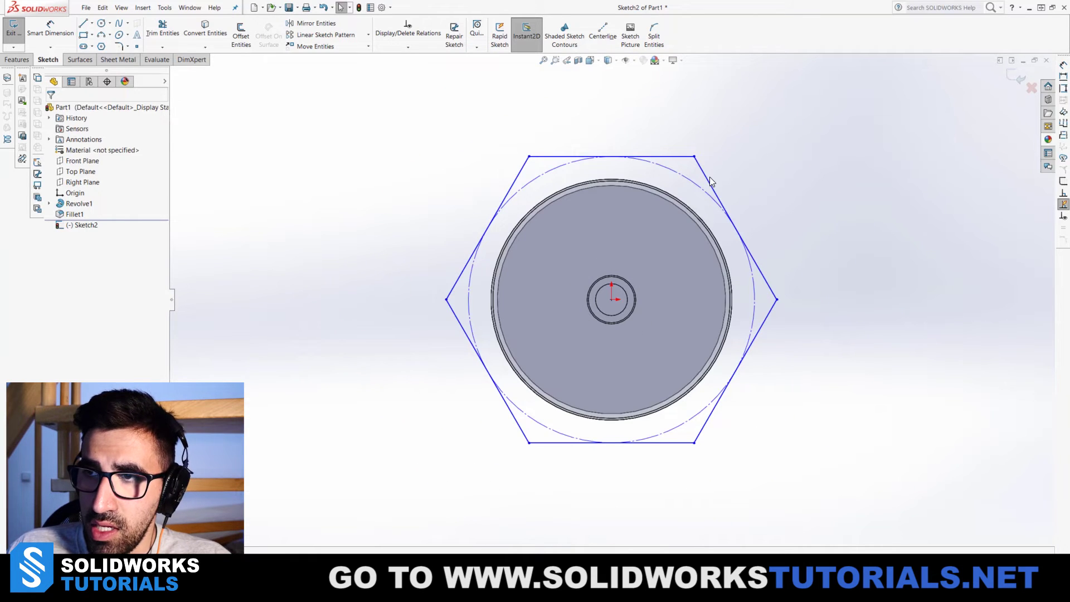
Step: Add a Tangent relation between one hexagon edge and the bottle's outer circular edge
click(768, 281)
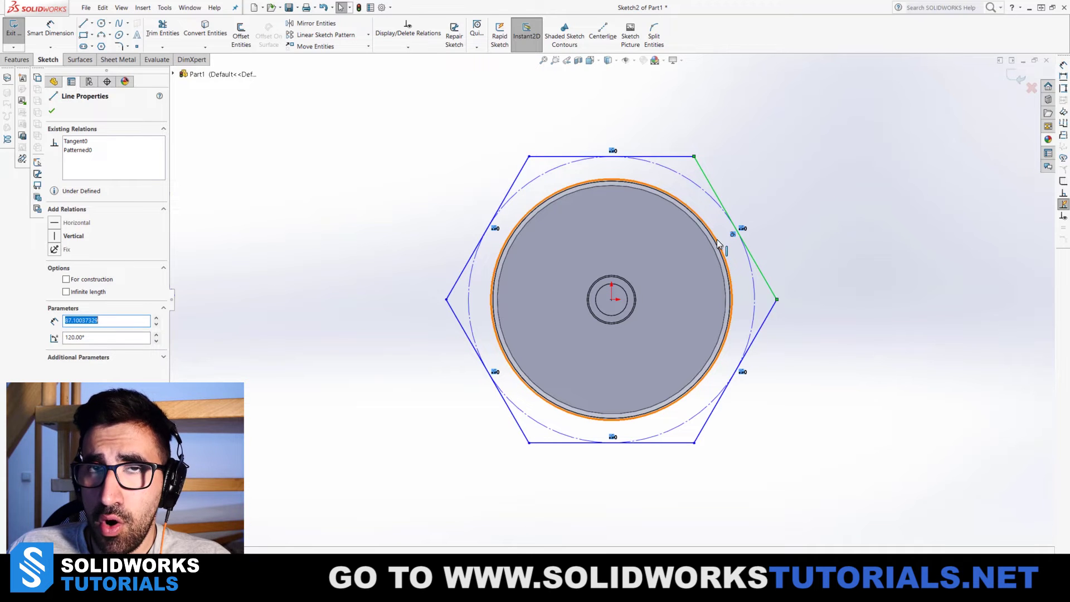
ctrl+click(718, 244)
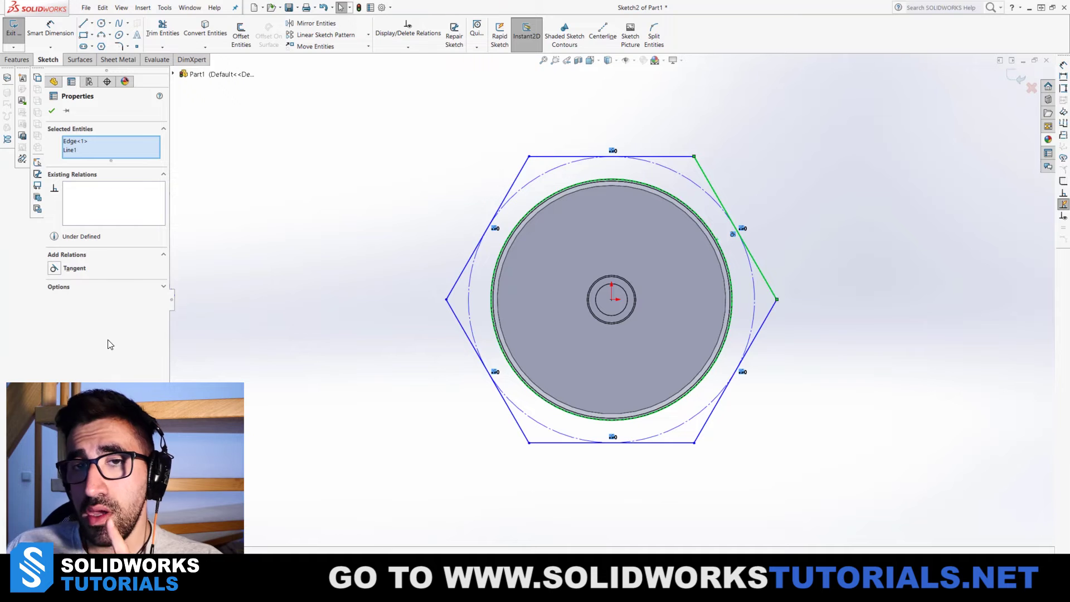
click(53, 270)
click(373, 265)
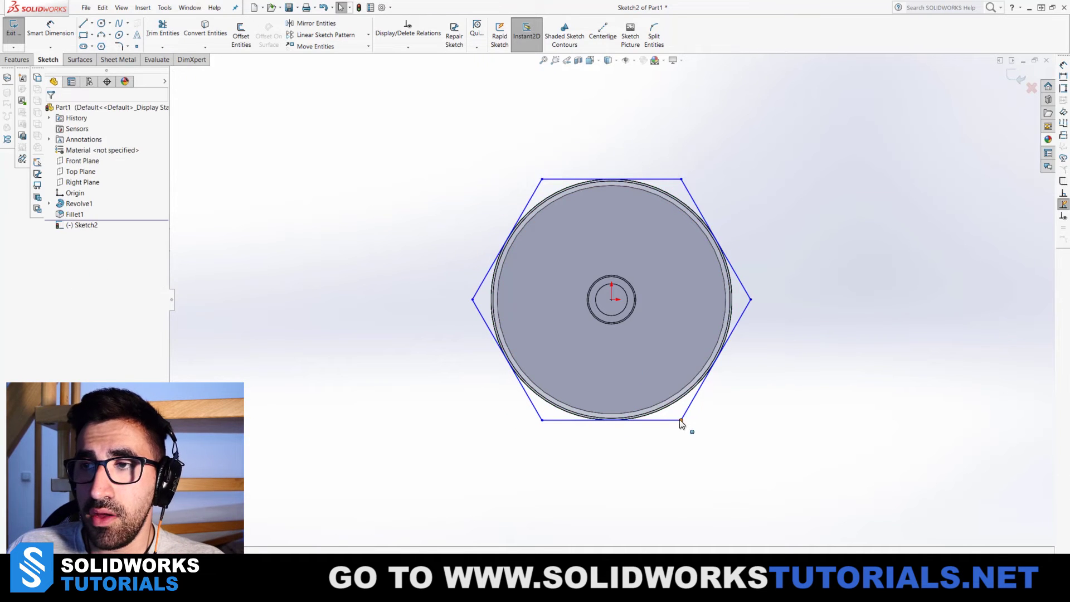
scroll(646, 421, up, 2)
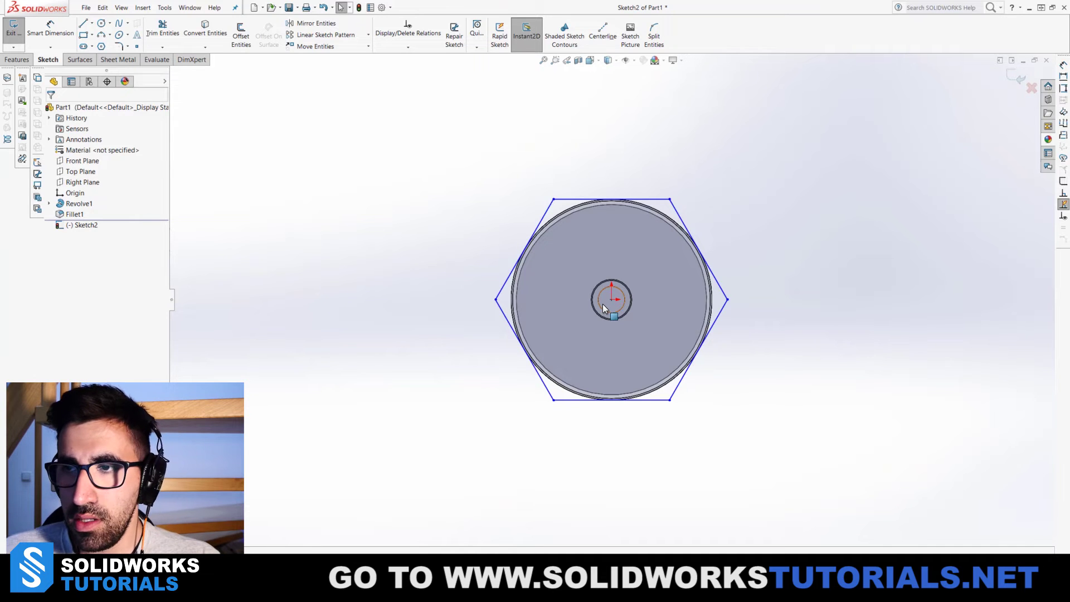
mouse_move(640, 396)
middle_down()
mouse_move(626, 172)
mouse_move(559, 184)
middle_up()
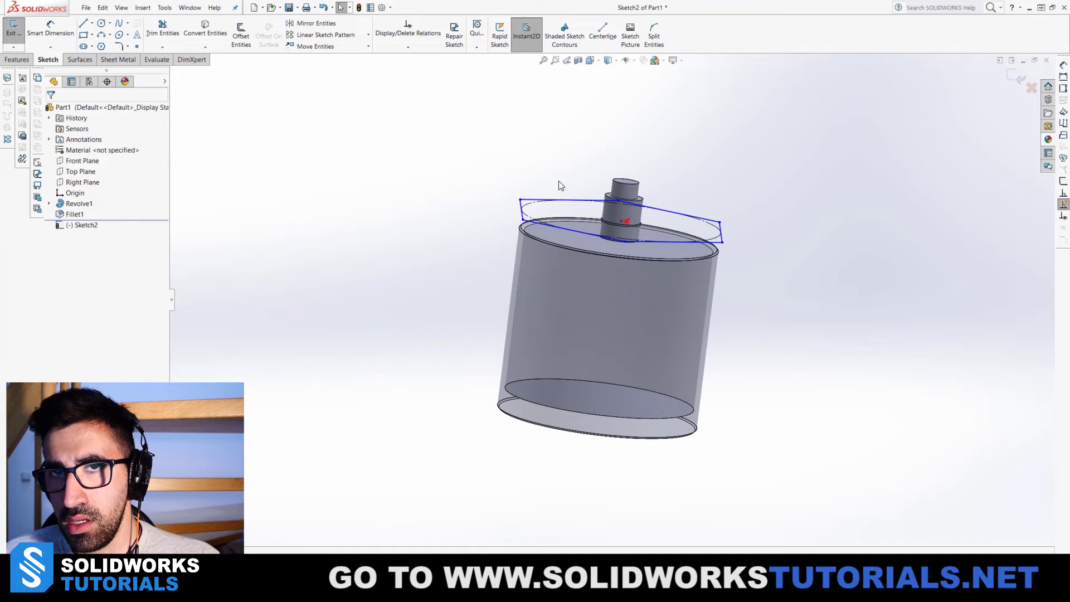
Step: Start an Extruded Boss/Base of the hexagon and step its depth up toward 18 mm
click(15, 60)
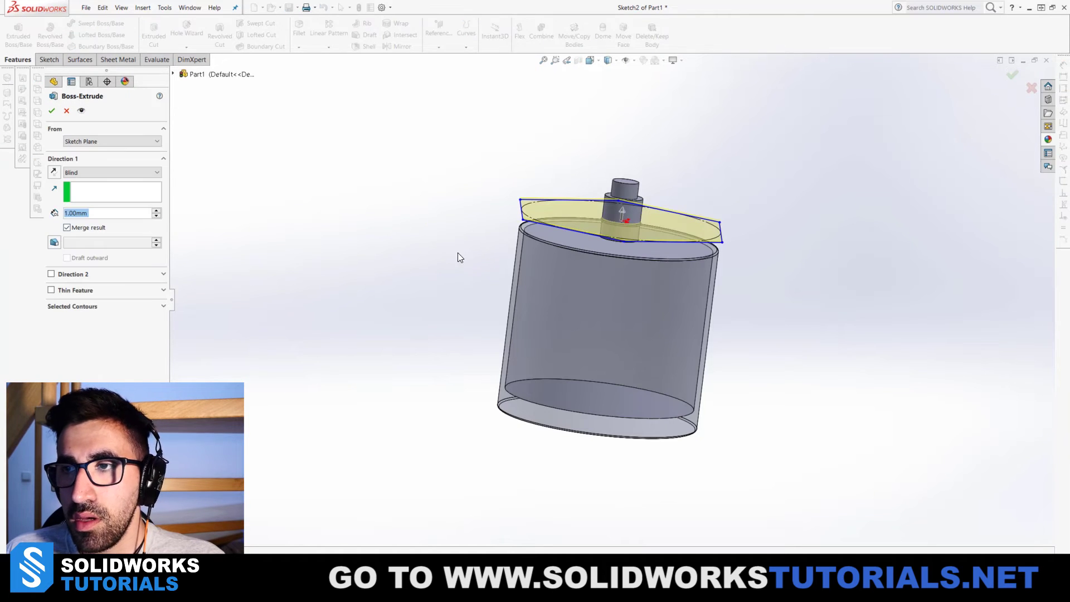
middle_drag(718, 406, 614, 215)
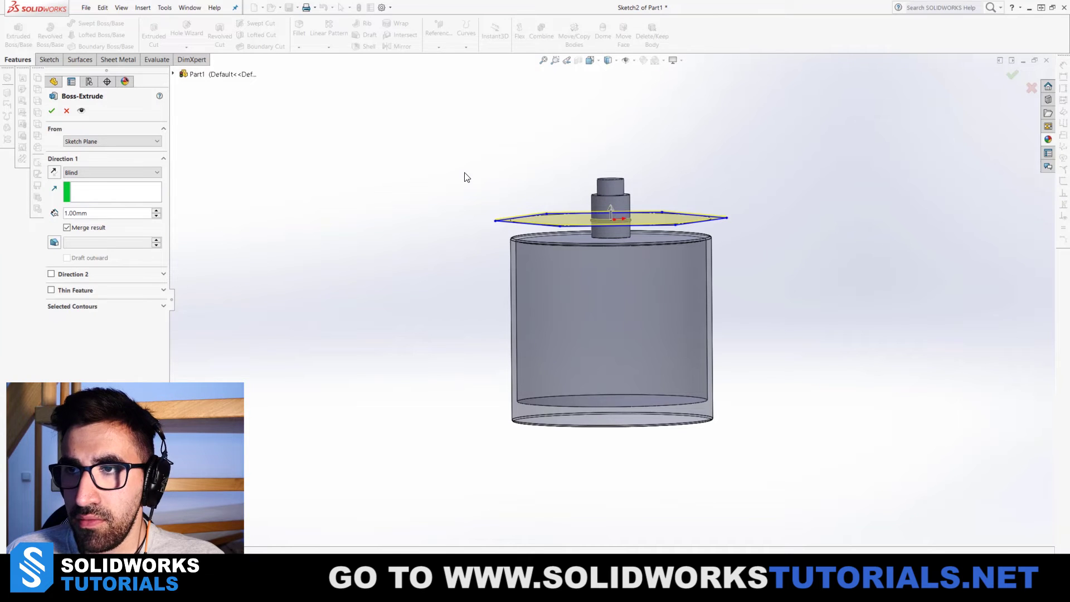
click(156, 210)
click(156, 211)
click(156, 211)
click(156, 210)
click(156, 211)
click(156, 211)
click(156, 210)
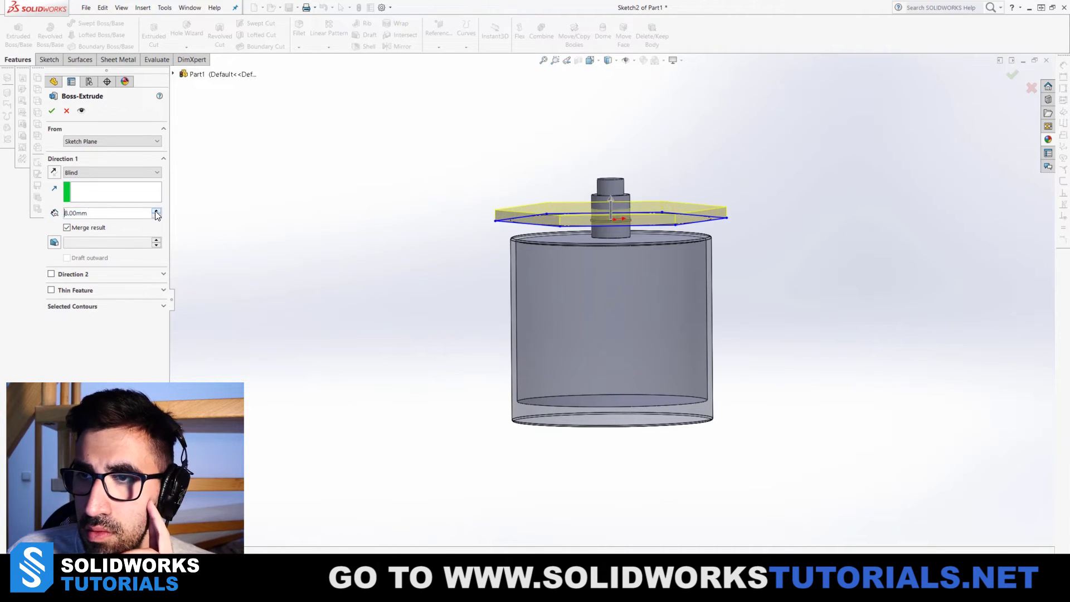
click(156, 211)
click(156, 212)
click(156, 212)
click(156, 211)
click(156, 211)
click(156, 211)
click(156, 212)
click(156, 212)
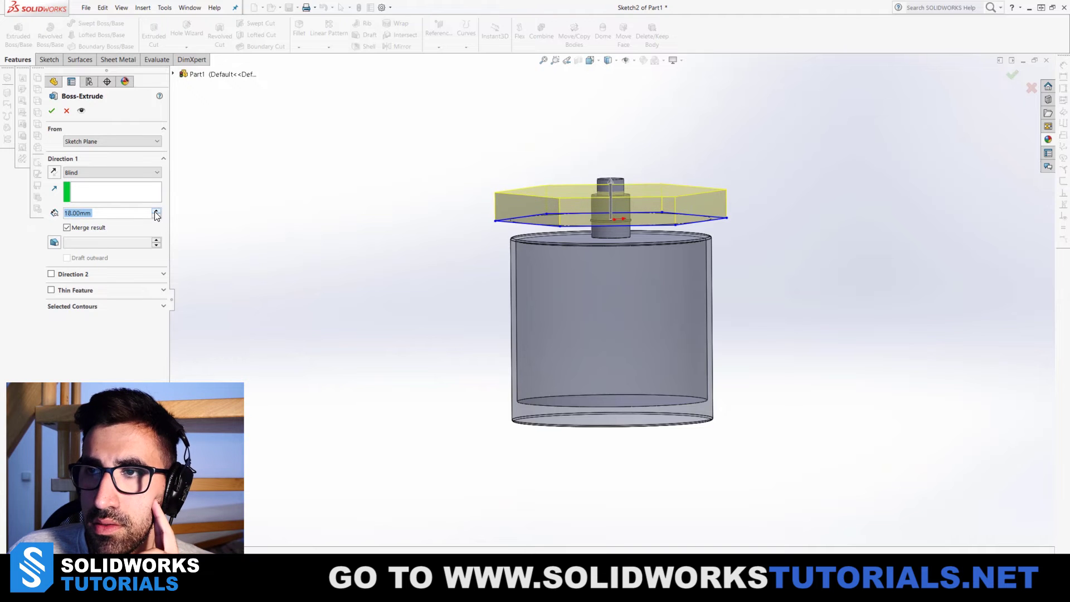
click(156, 211)
click(156, 211)
click(156, 211)
Step: Set the cap height to 41.20 mm with Merge result unchecked, and confirm the extrusion
drag(609, 179, 610, 154)
drag(610, 154, 612, 160)
middle_drag(798, 409, 800, 426)
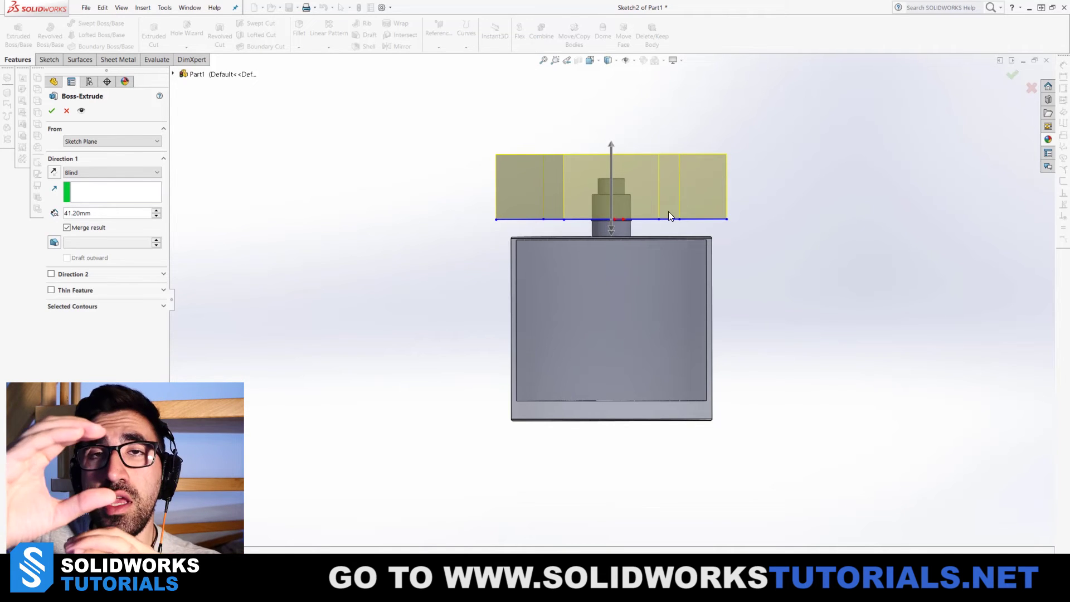
click(75, 229)
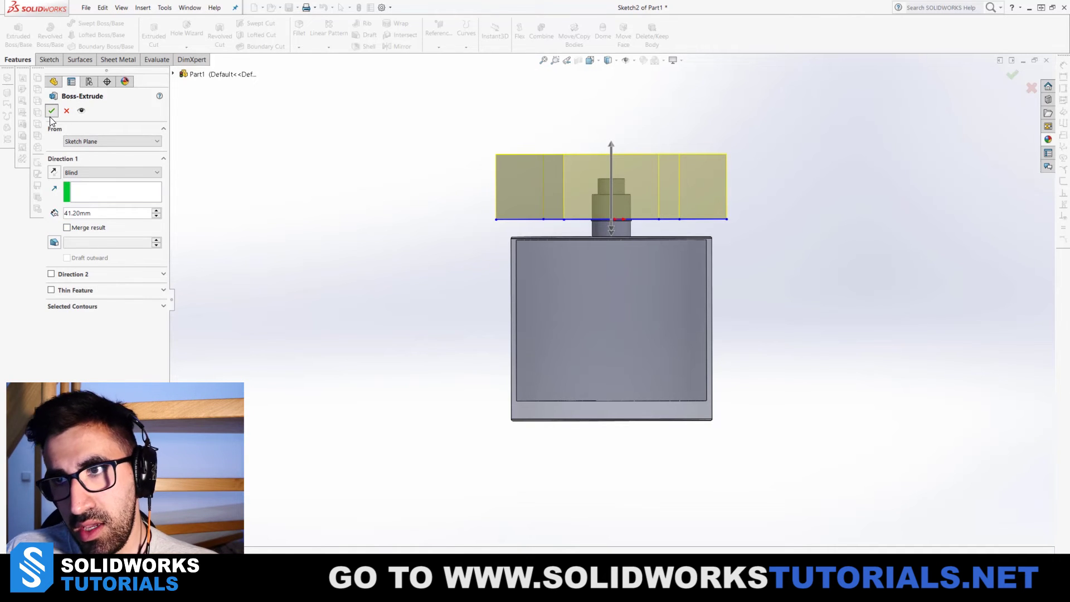
key(Return)
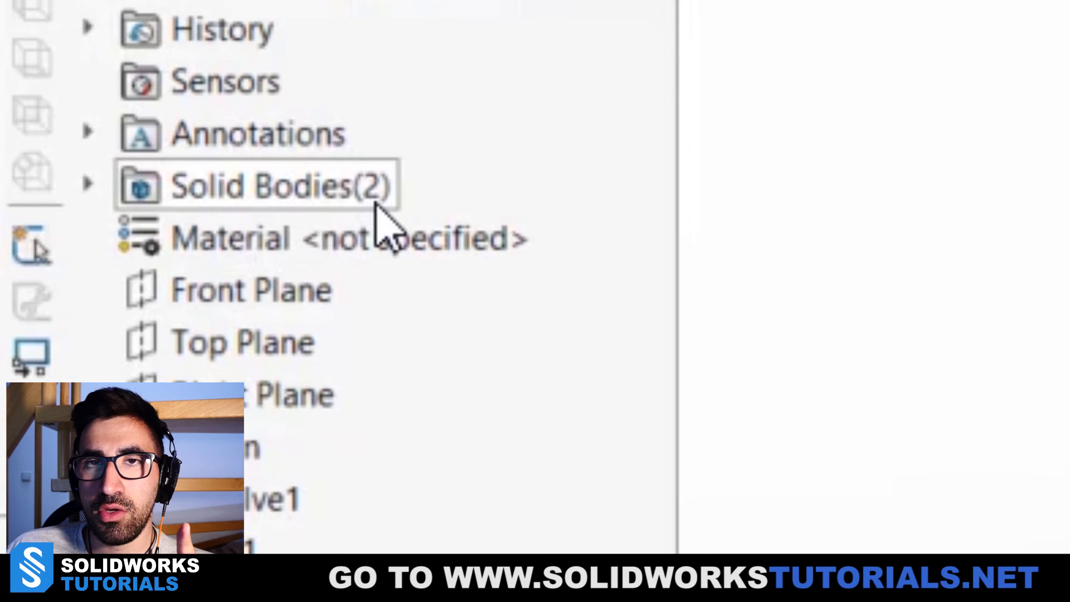
Step: Expand Solid Bodies(2) and highlight the bottle (Fillet1) and the cap (Boss-Extrude1) in turn
click(89, 185)
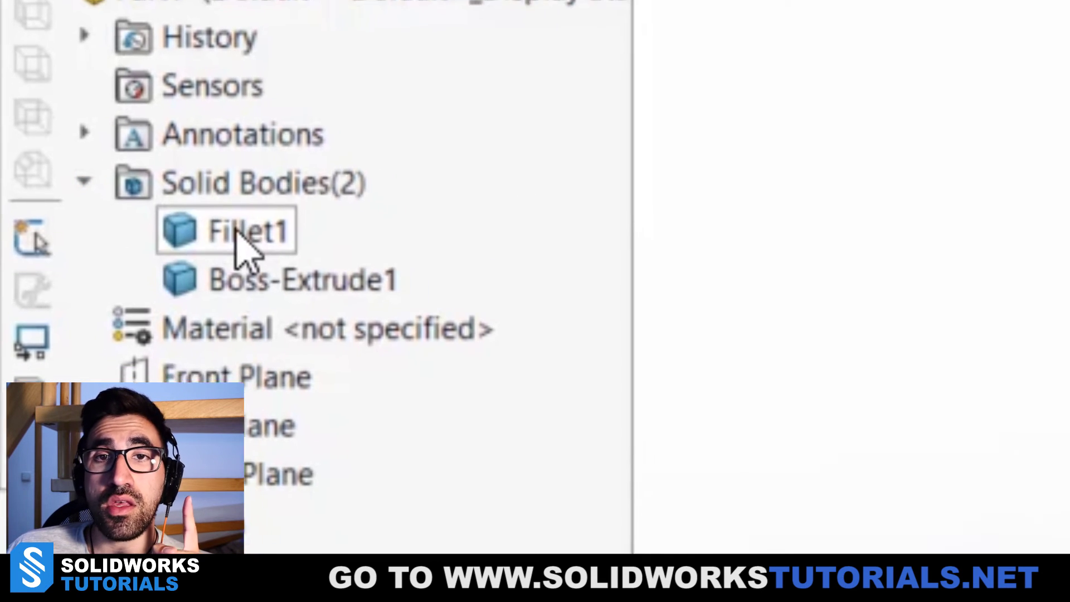
click(274, 234)
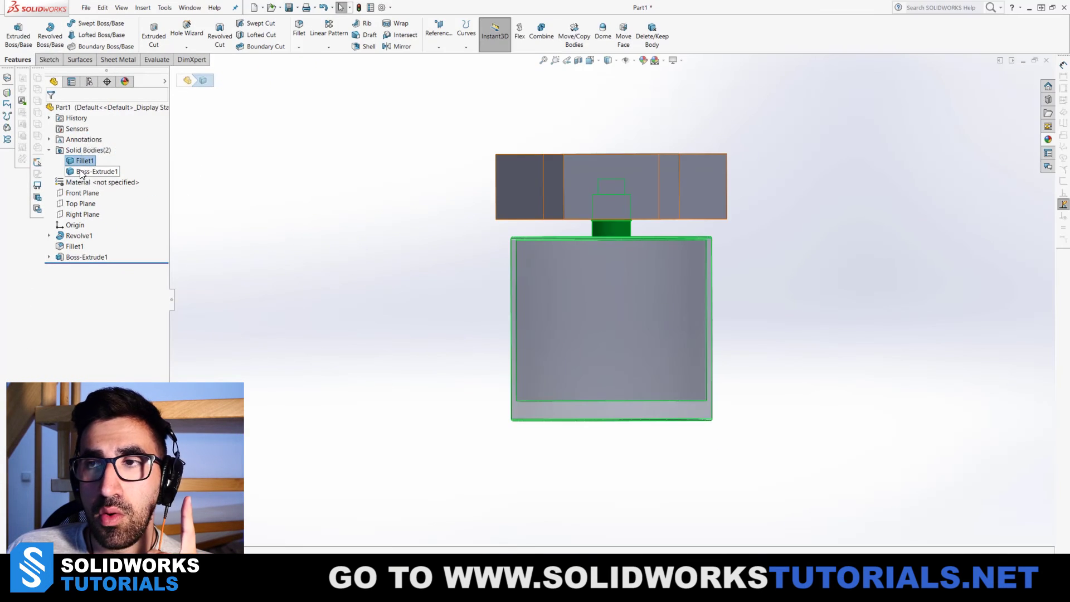
click(90, 171)
key(Escape)
middle_drag(671, 240, 536, 275)
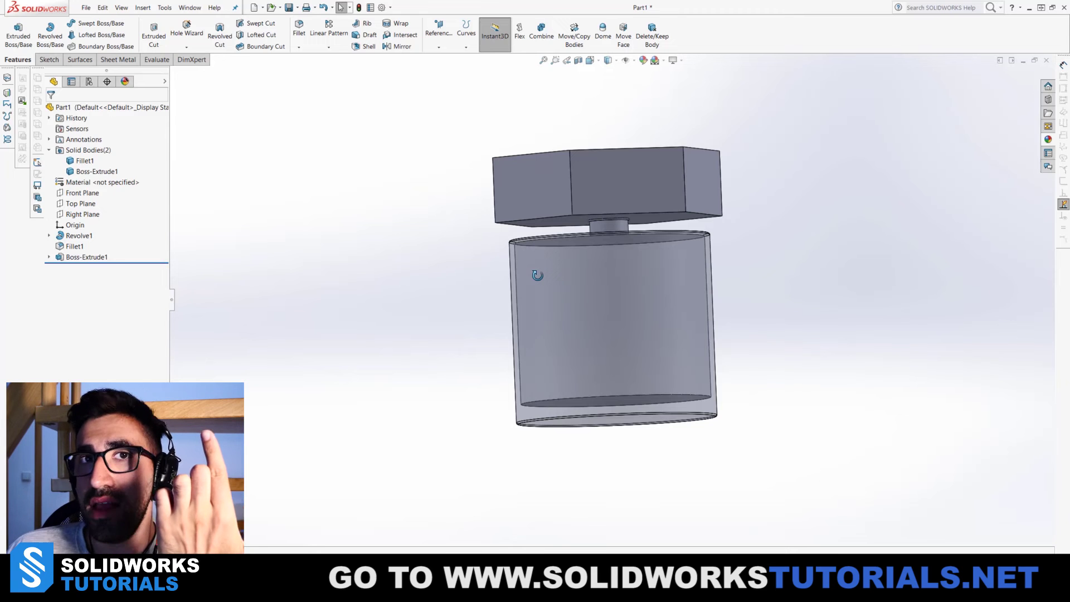
scroll(646, 202, down, 3)
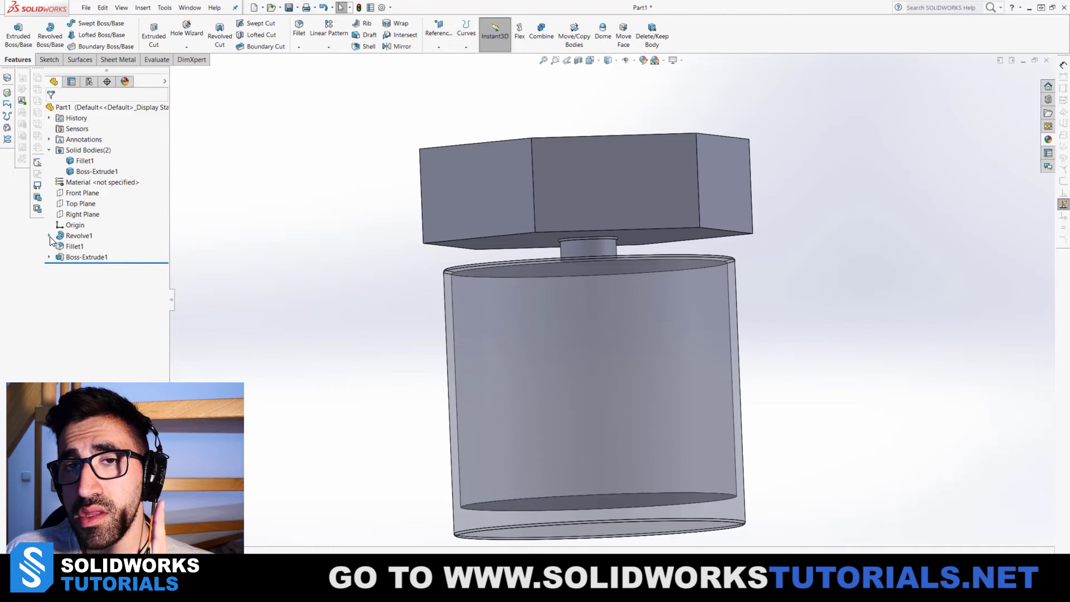
Step: Show Sketch1 under Revolve1 so the bottle's profile lines appear through the model
click(49, 236)
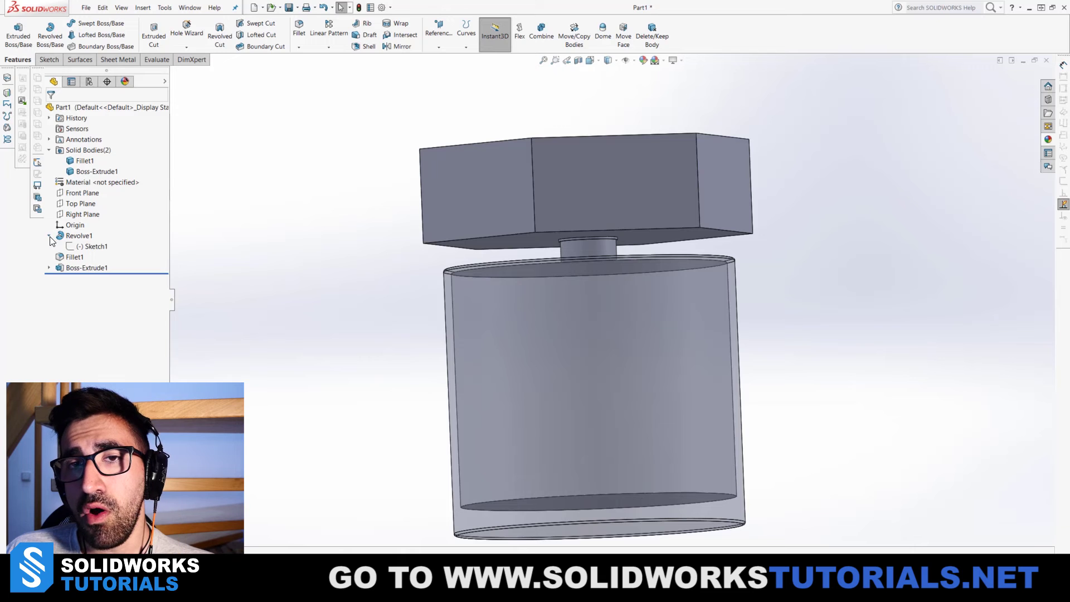
click(96, 249)
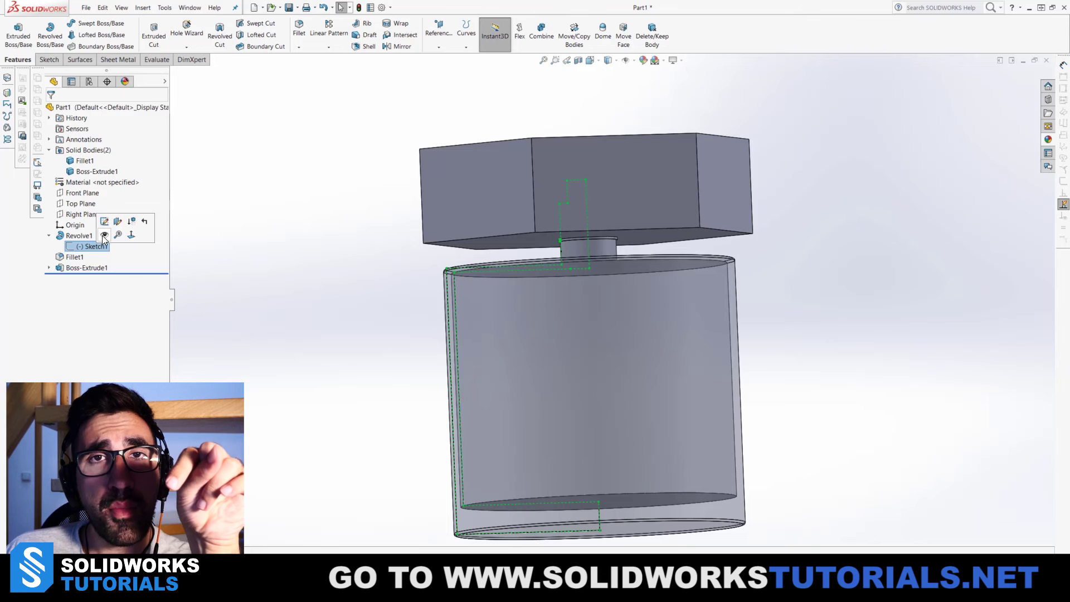
click(104, 234)
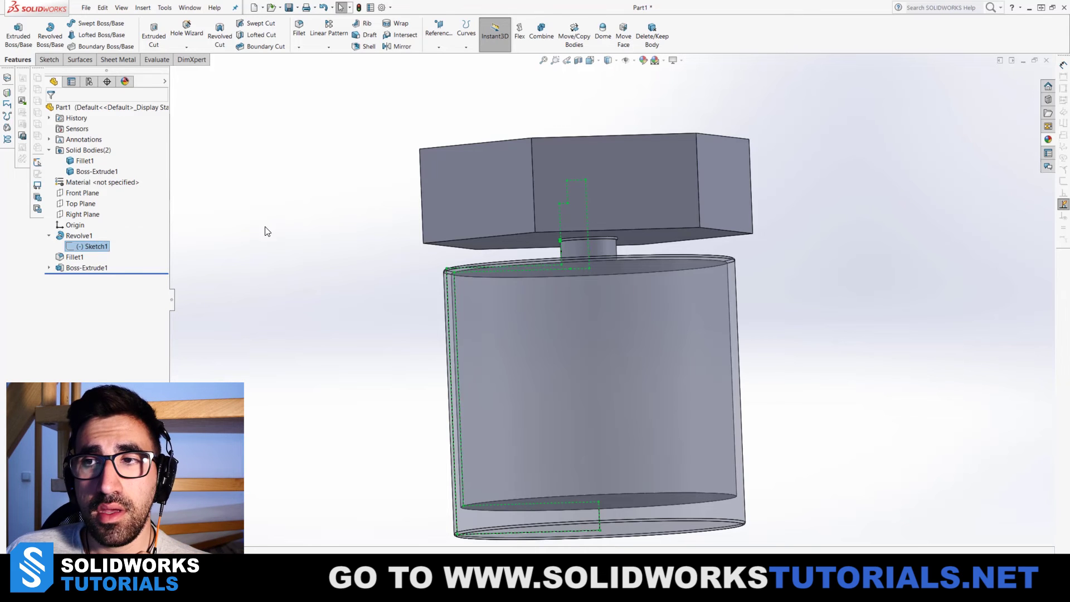
click(290, 230)
mouse_move(613, 262)
middle_down()
mouse_move(681, 262)
mouse_move(623, 210)
middle_up()
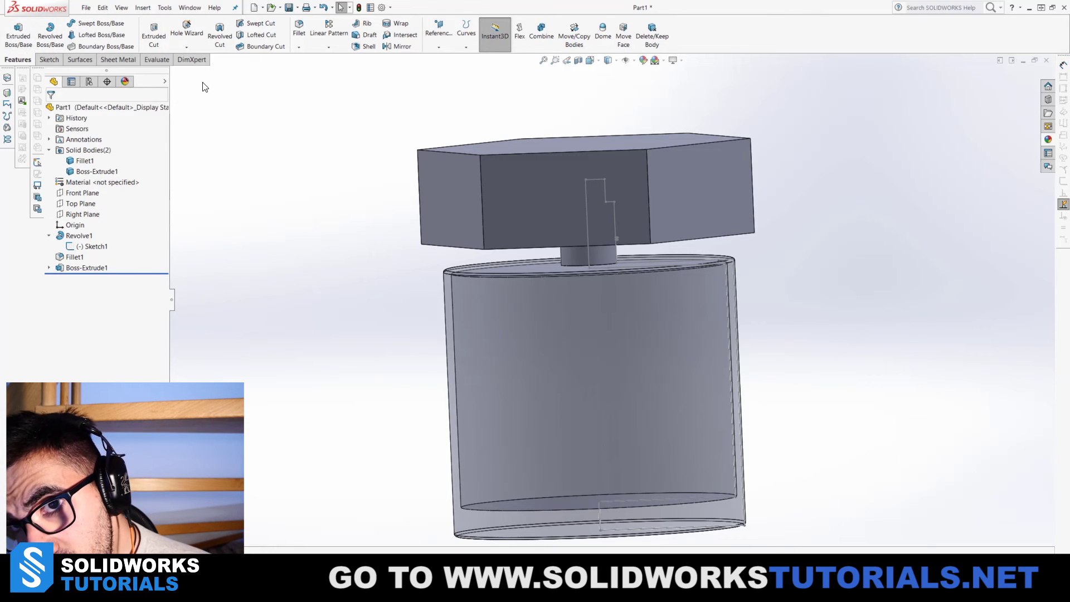
Step: Revolve-cut Sketch1 360° about Line17, limited to the Boss-Extrude1 cap body
click(221, 34)
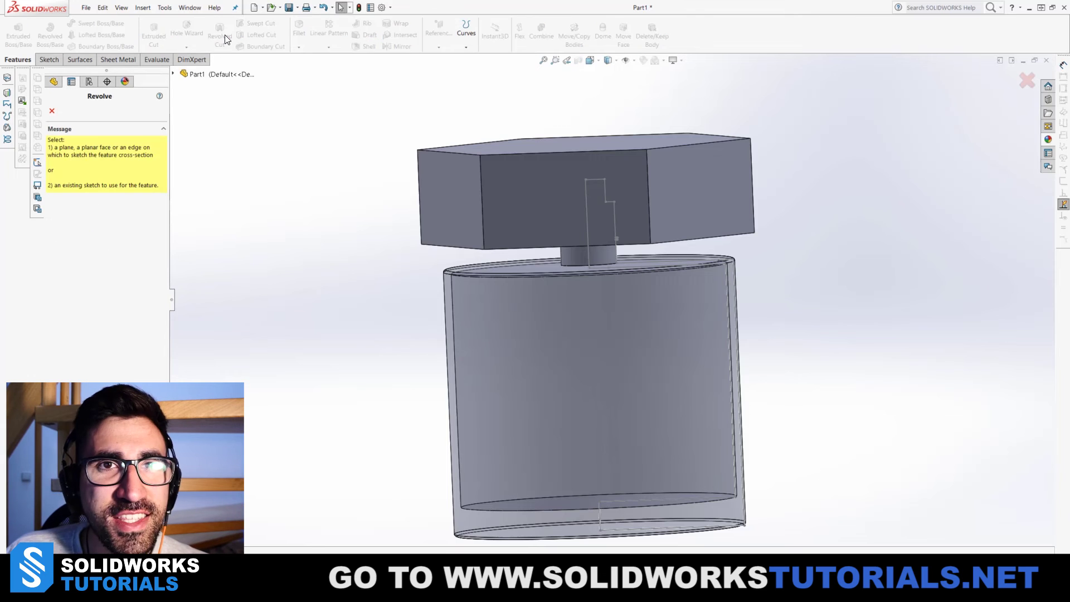
click(588, 216)
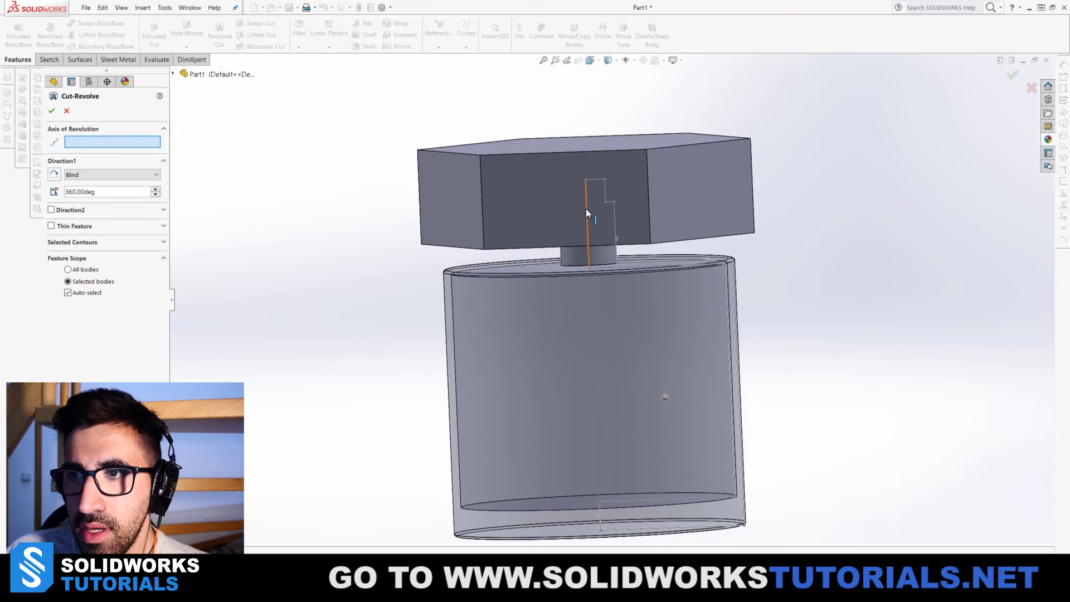
click(586, 209)
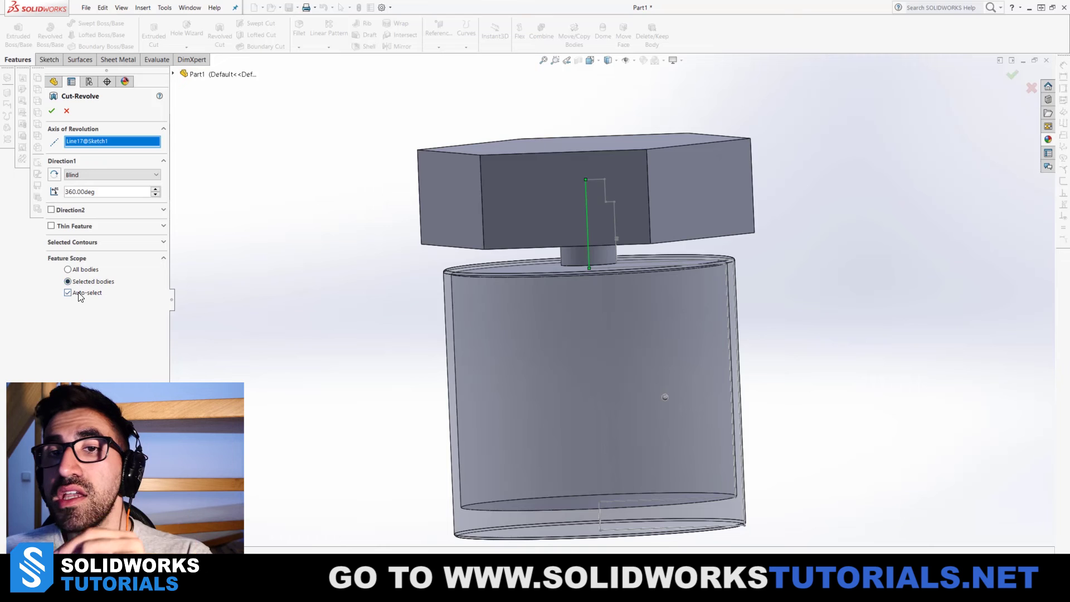
click(93, 294)
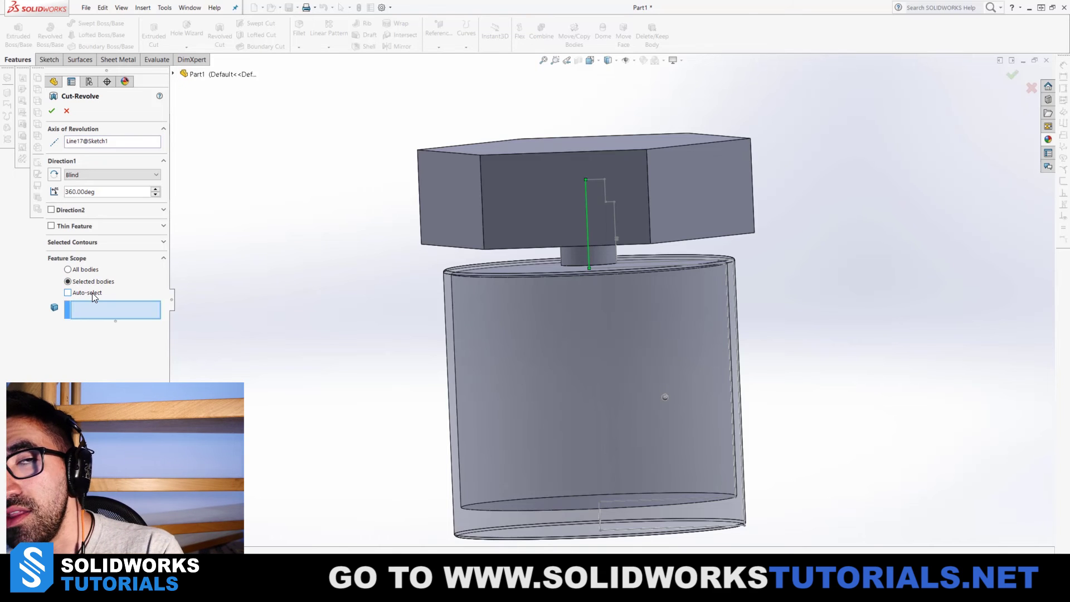
click(516, 180)
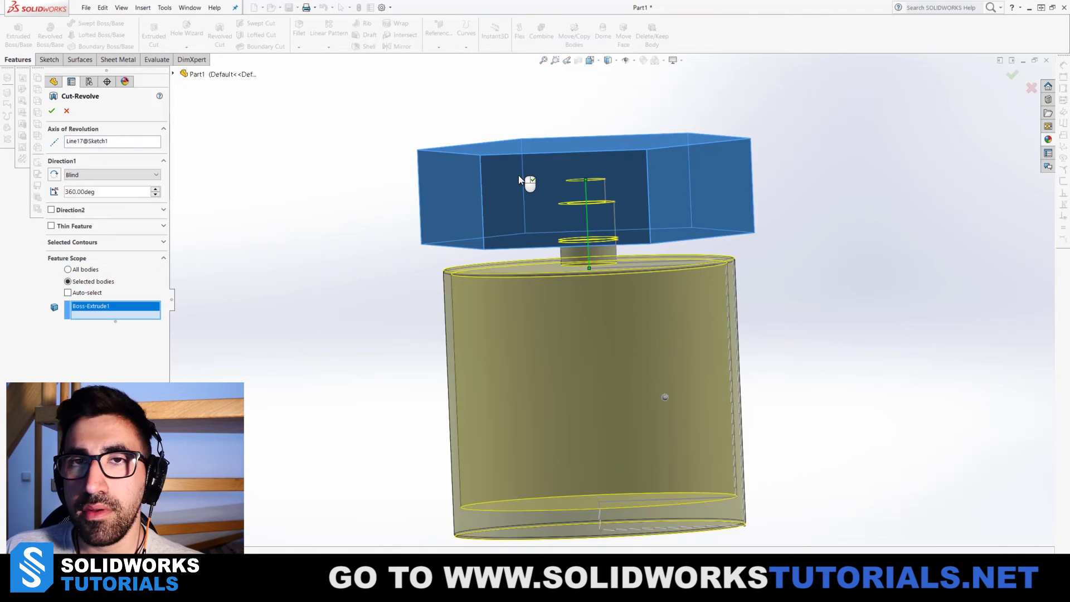
click(52, 111)
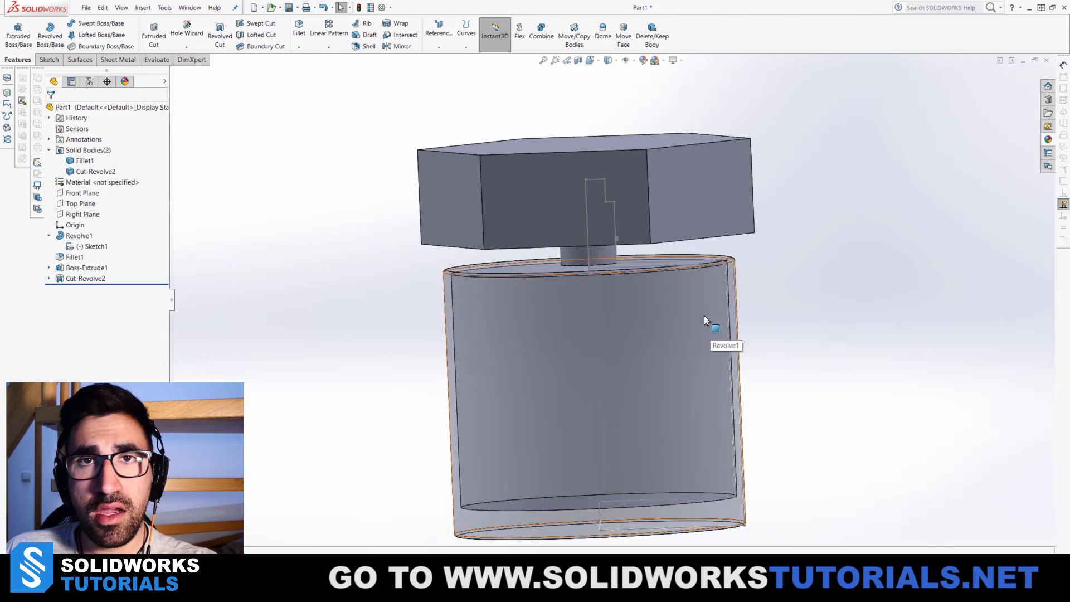
middle_drag(742, 281, 673, 258)
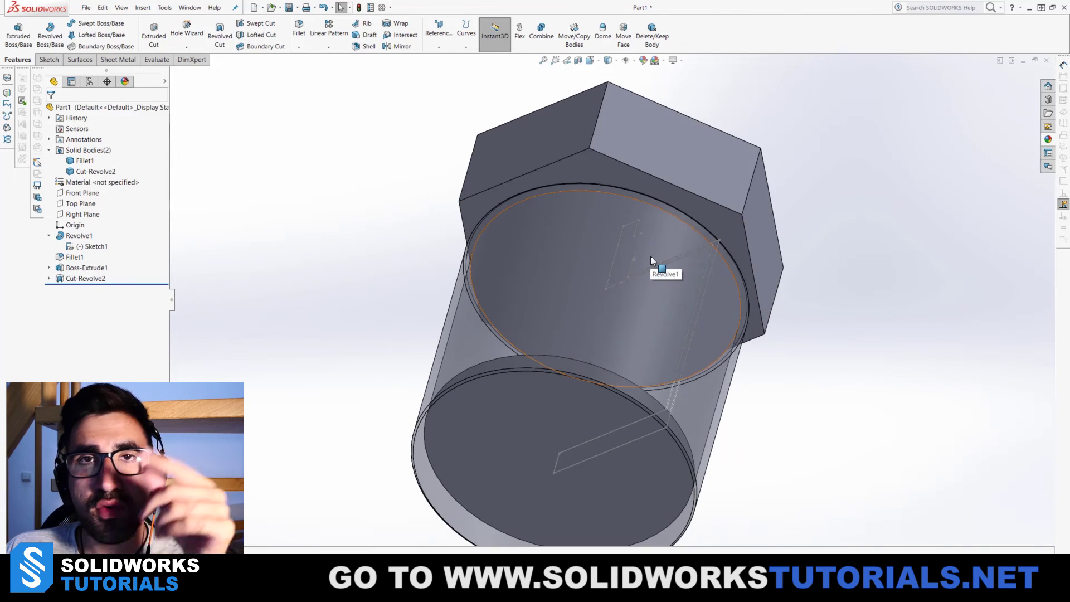
middle_drag(652, 351, 734, 284)
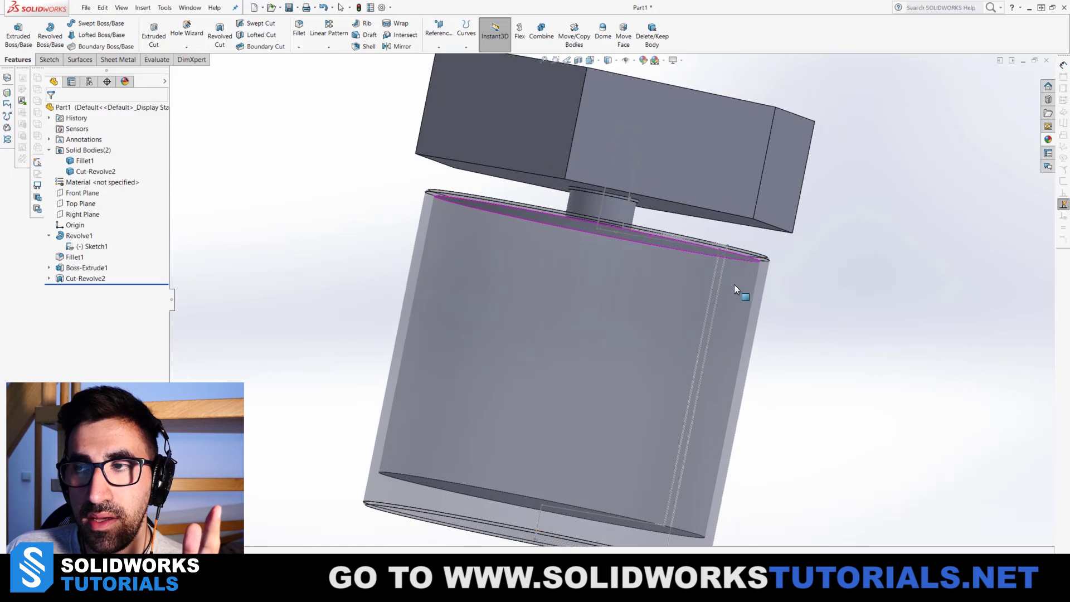
click(777, 257)
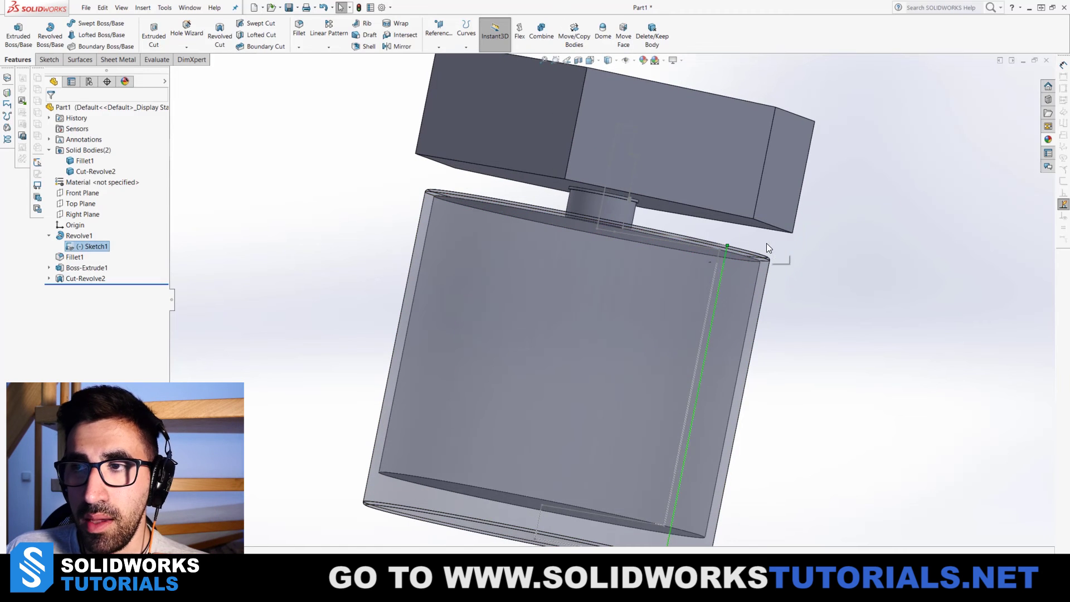
click(806, 280)
key(f)
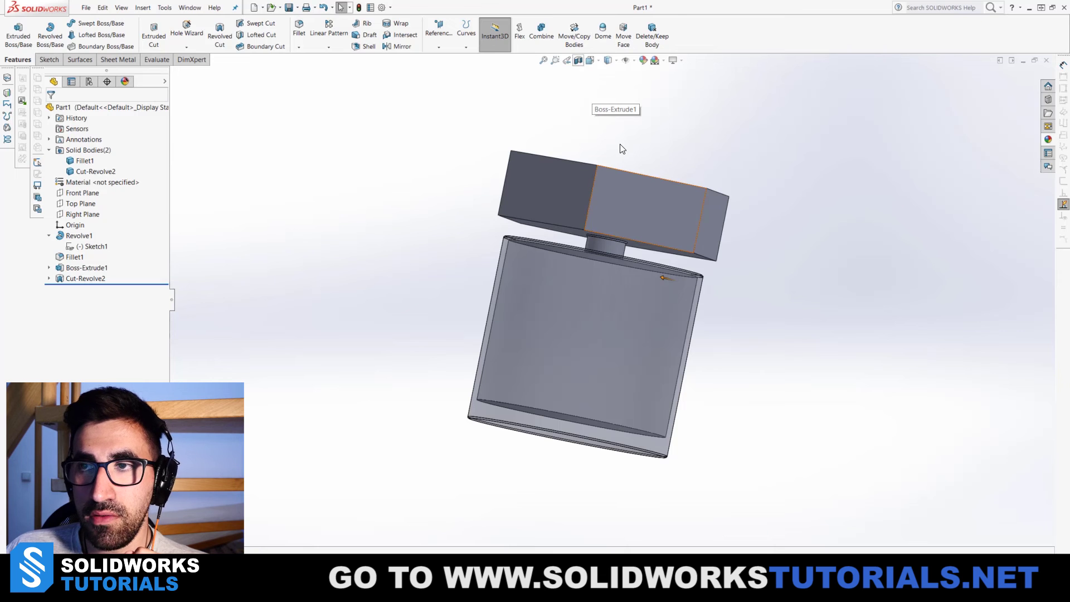
click(604, 201)
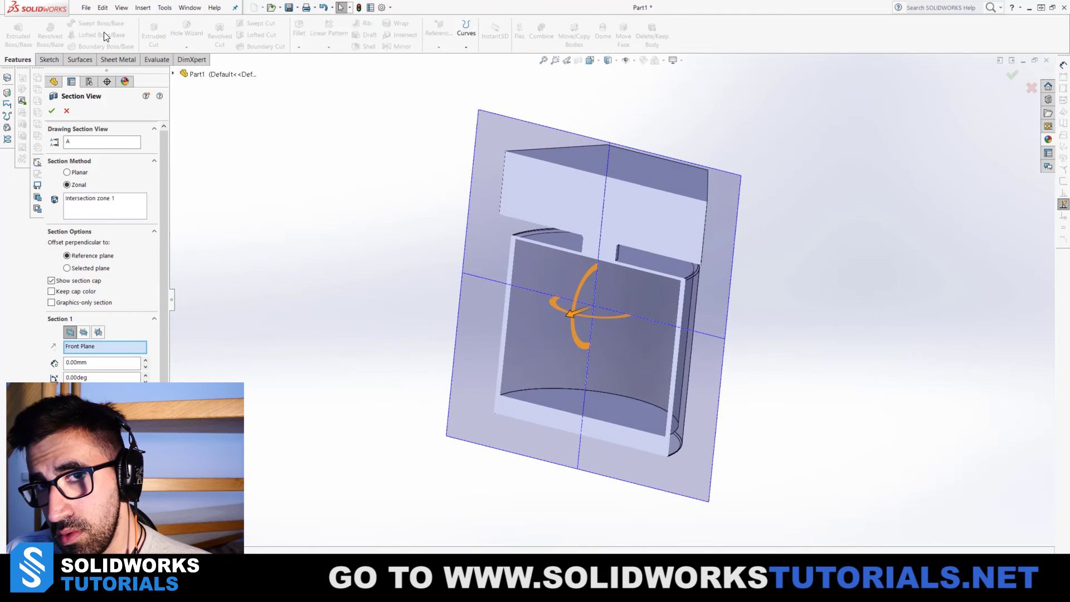
click(51, 111)
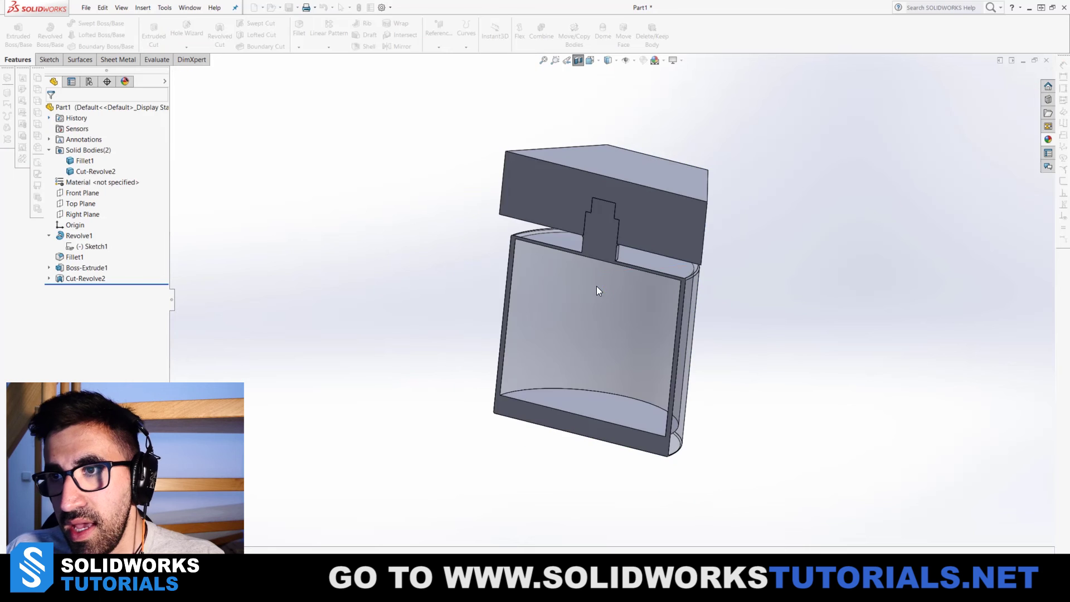
scroll(610, 224, down, 3)
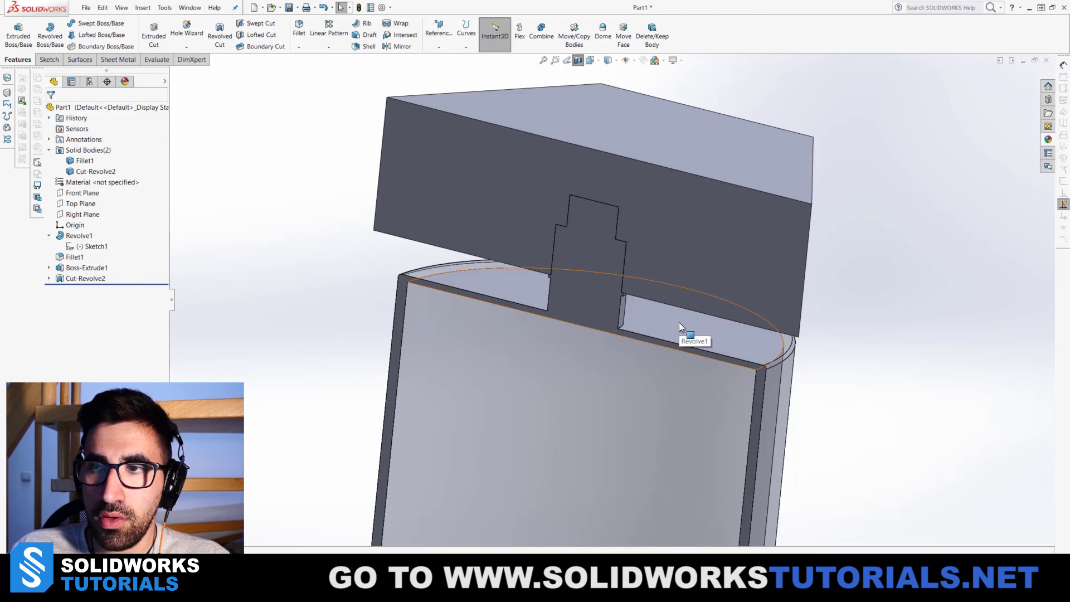
key(Tab)
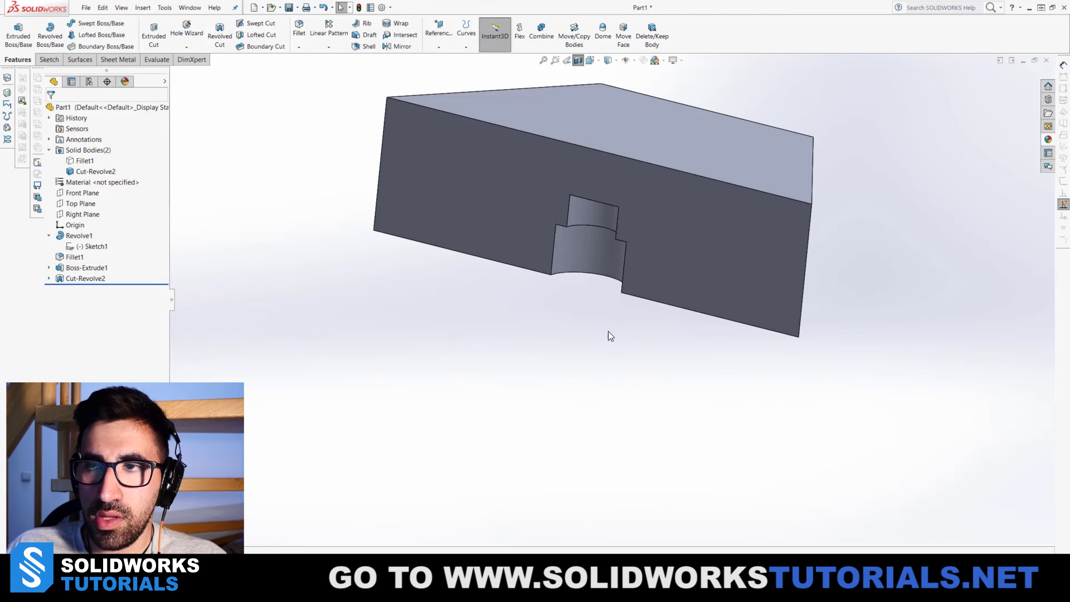
middle_drag(611, 335, 613, 85)
click(578, 60)
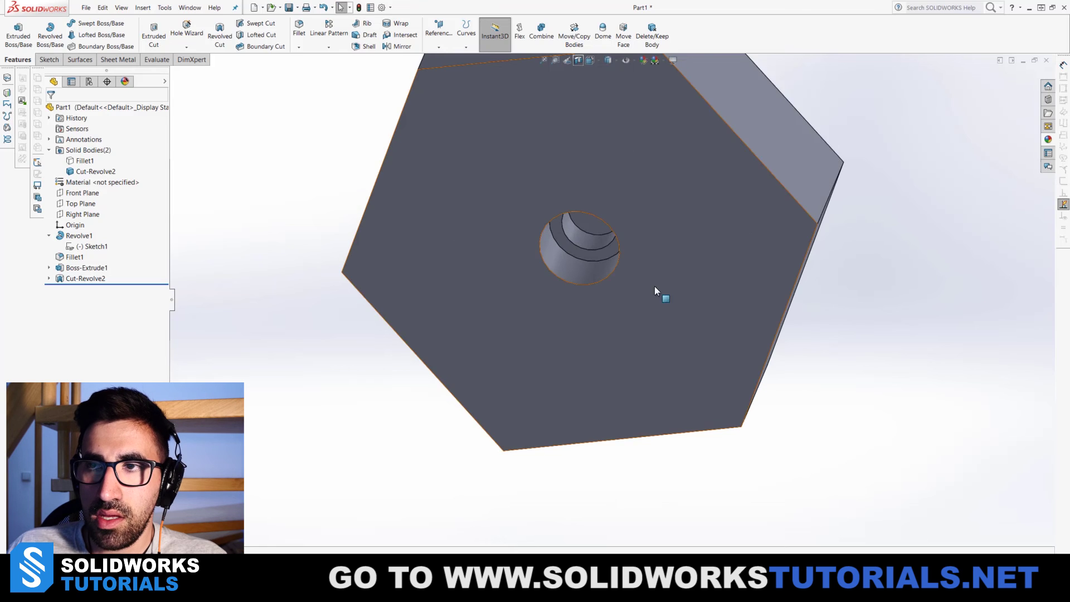
middle_drag(678, 263, 641, 174)
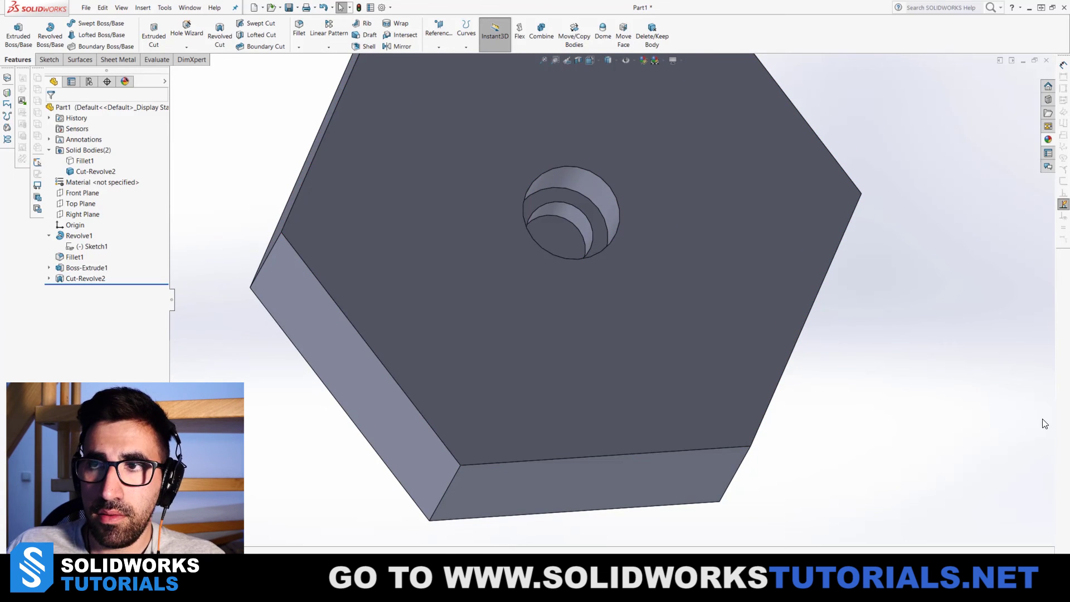
middle_drag(1045, 423, 760, 474)
scroll(621, 287, down, 5)
middle_drag(621, 287, 676, 366)
scroll(663, 324, up, 4)
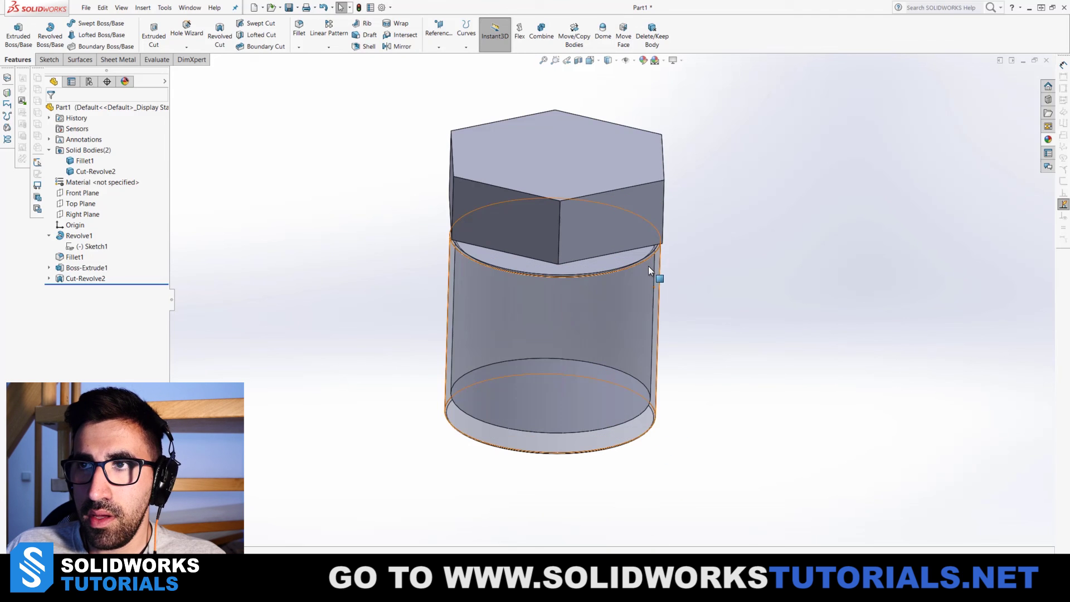
Step: Colour the hexagonal cap body black through Edit Appearance
click(643, 60)
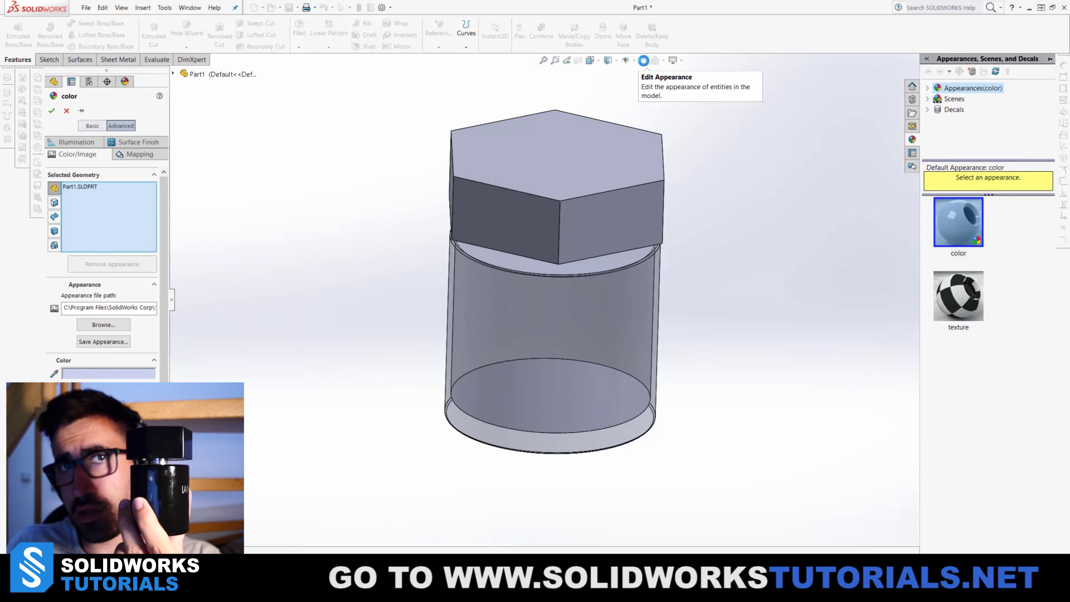
scroll(607, 299, up, 1)
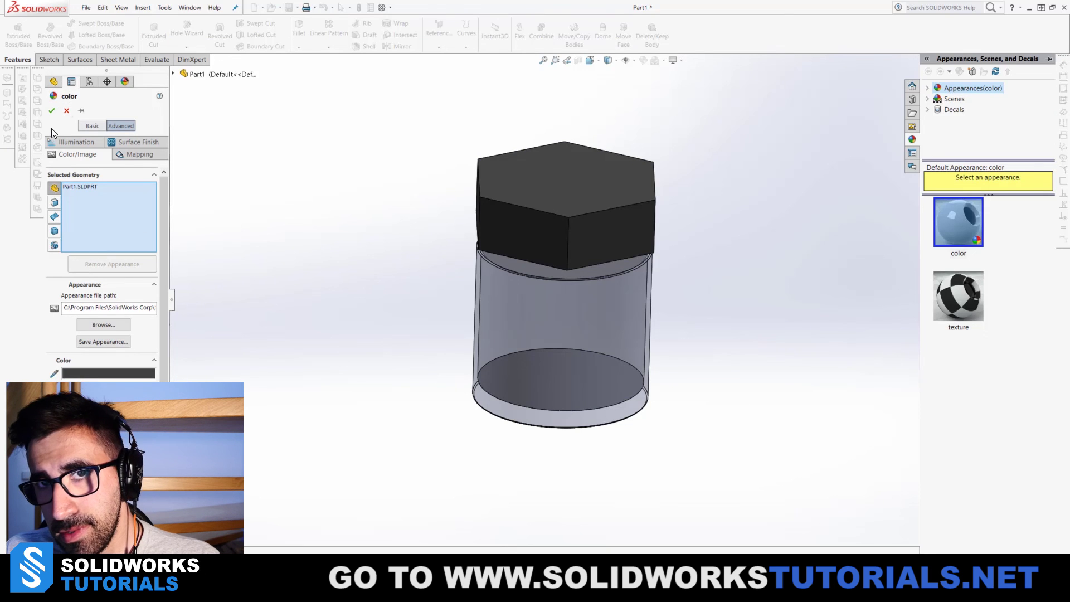
click(51, 111)
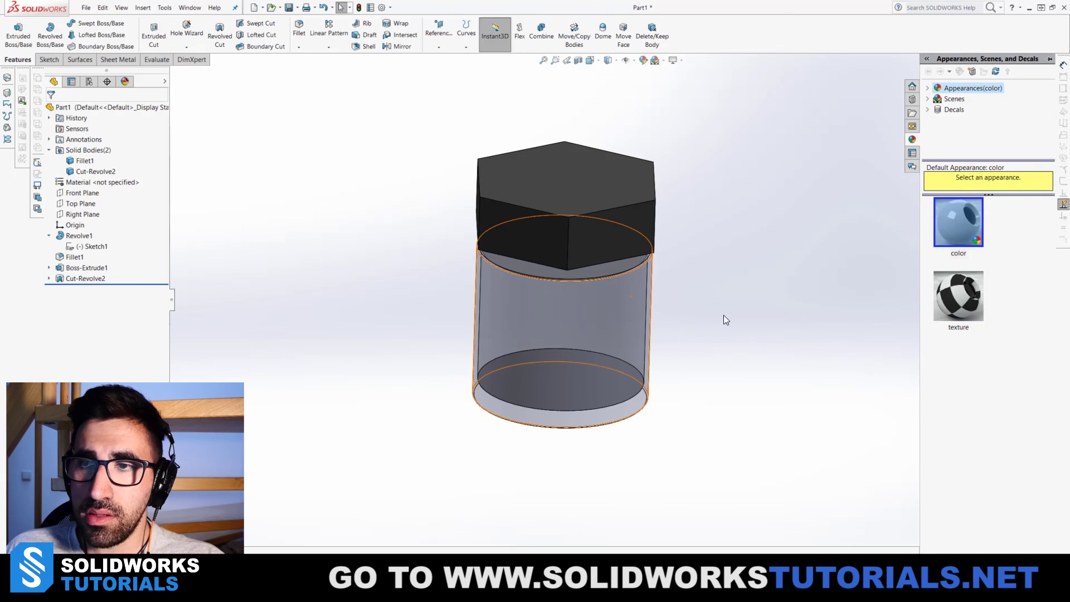
middle_drag(708, 309, 679, 286)
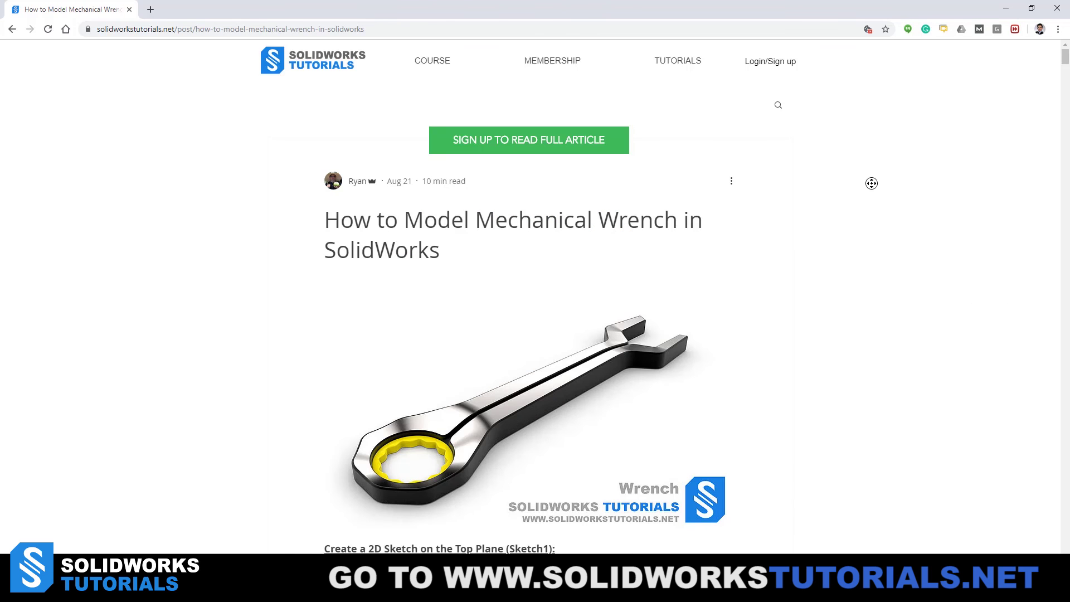
Step: Scroll through the wrench article's sketch steps: 200 mm centerline, 62 mm octagon, 30 mm hexagon
scroll(881, 171, down, 1)
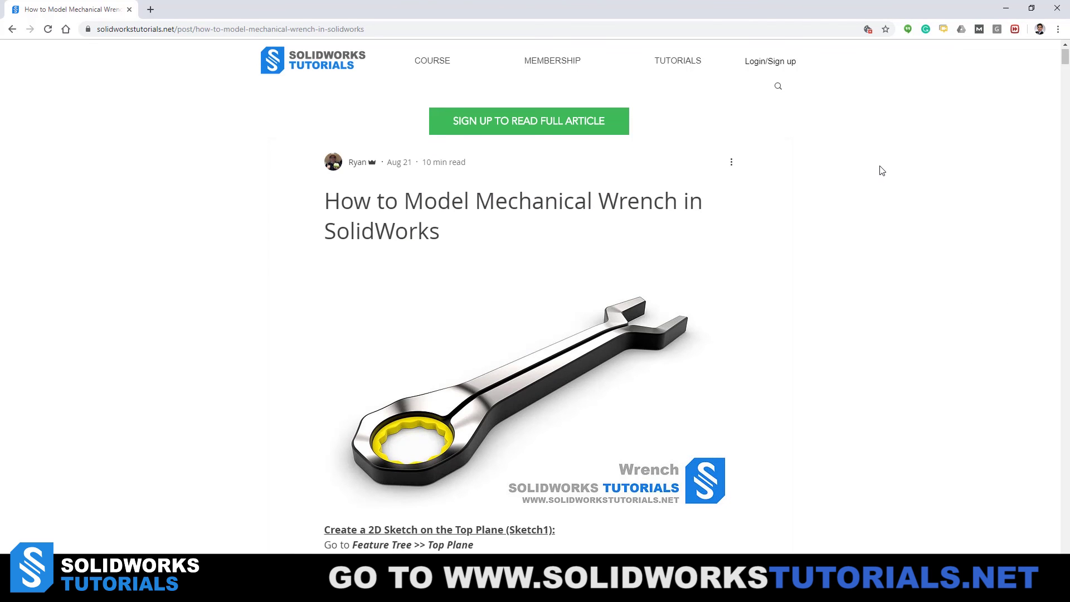
scroll(879, 195, down, 1)
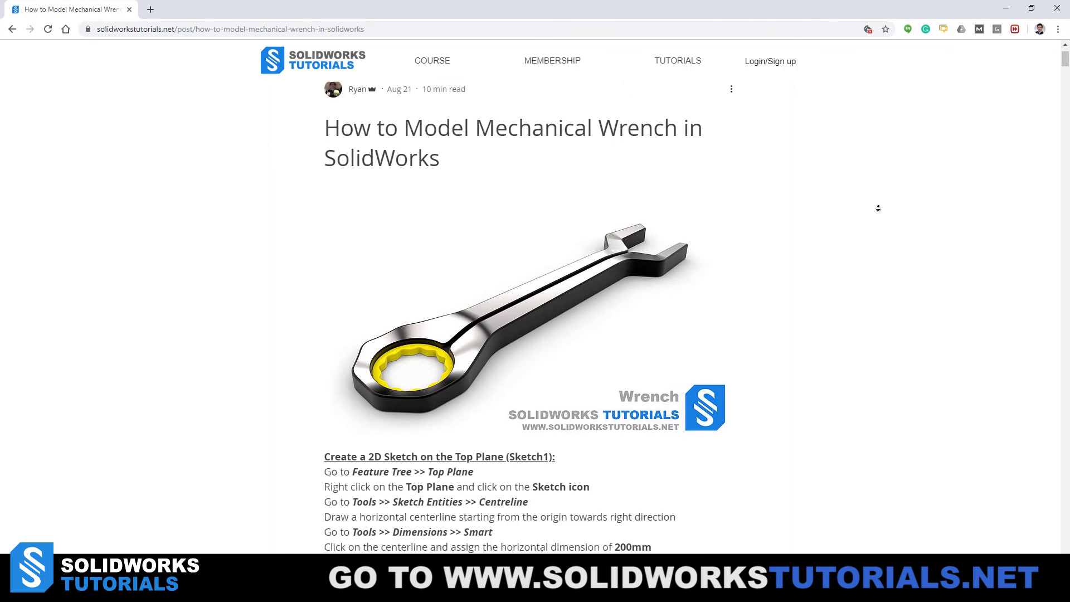
scroll(877, 208, down, 10)
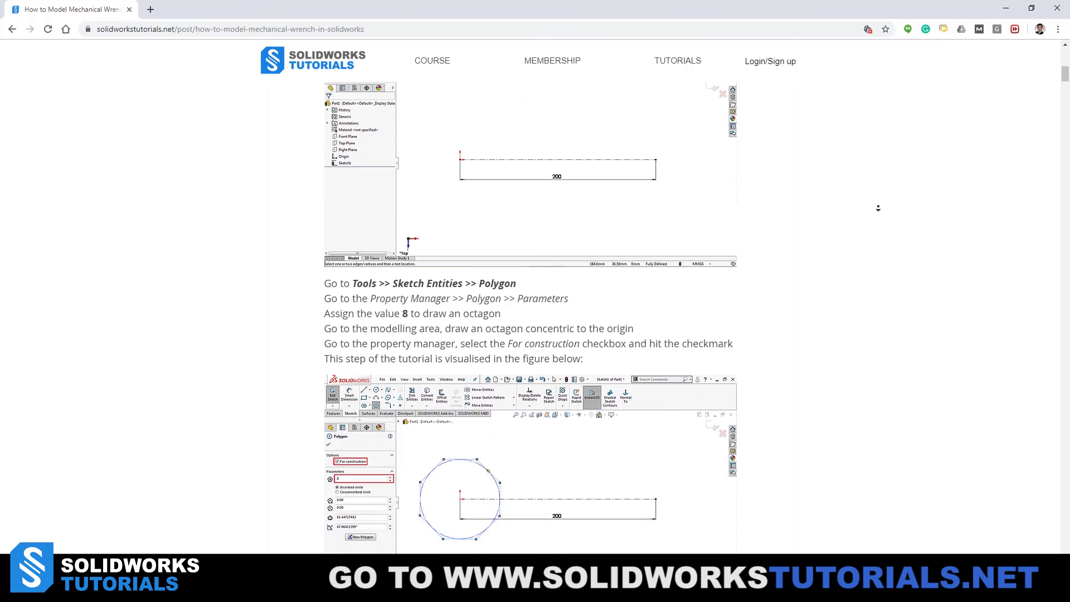
scroll(877, 208, down, 10)
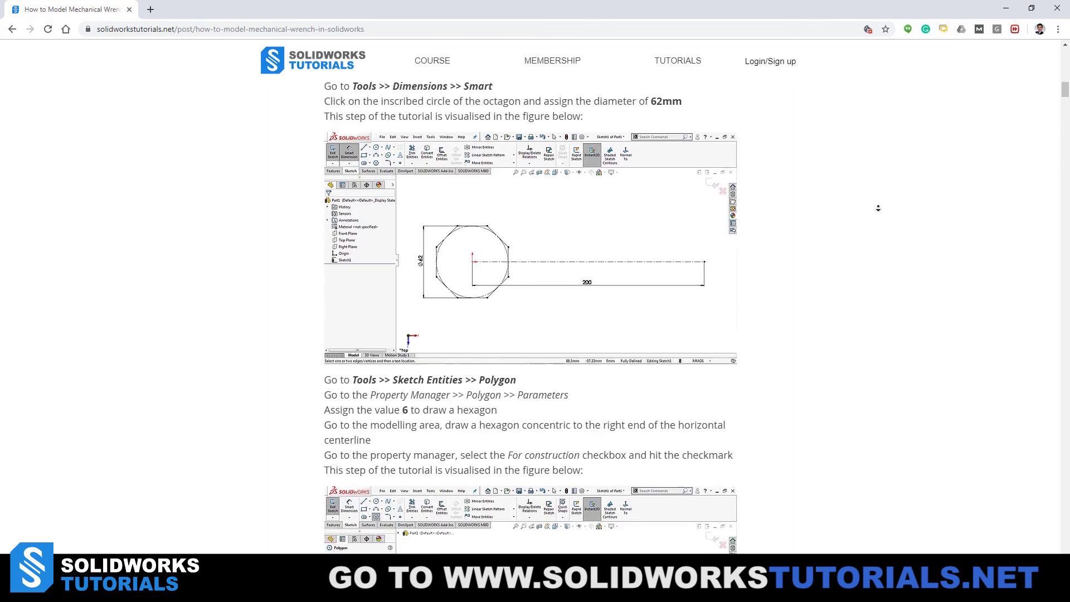
scroll(877, 208, down, 10)
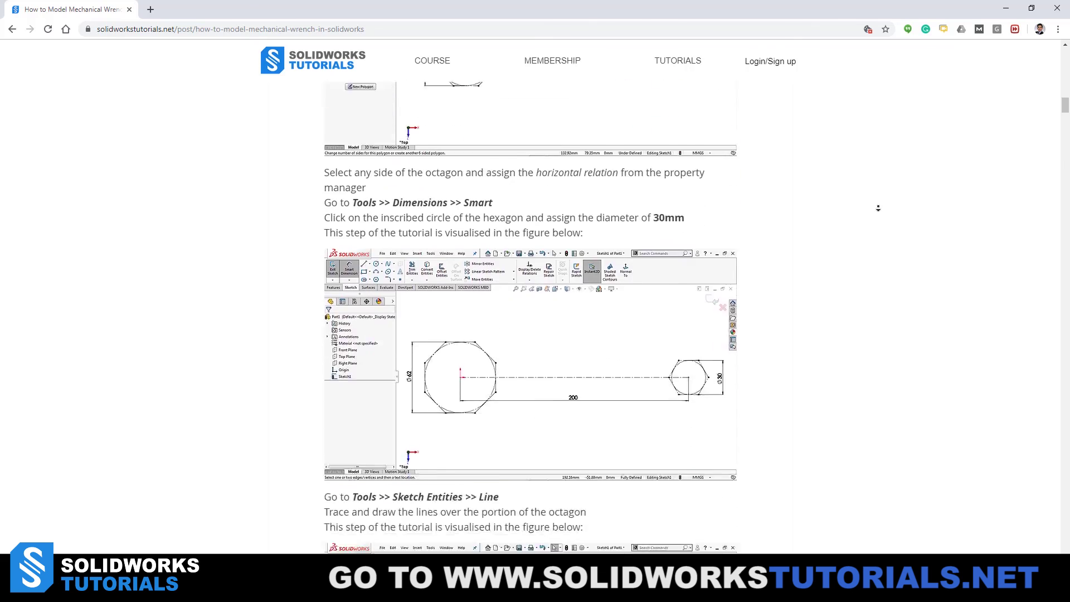
scroll(877, 208, down, 10)
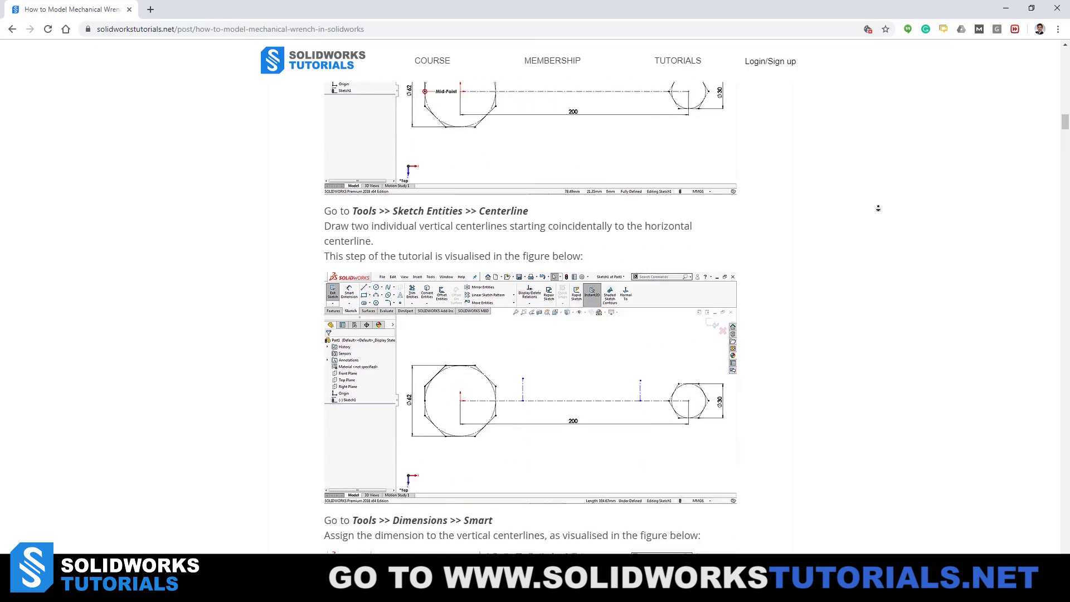
scroll(878, 208, down, 10)
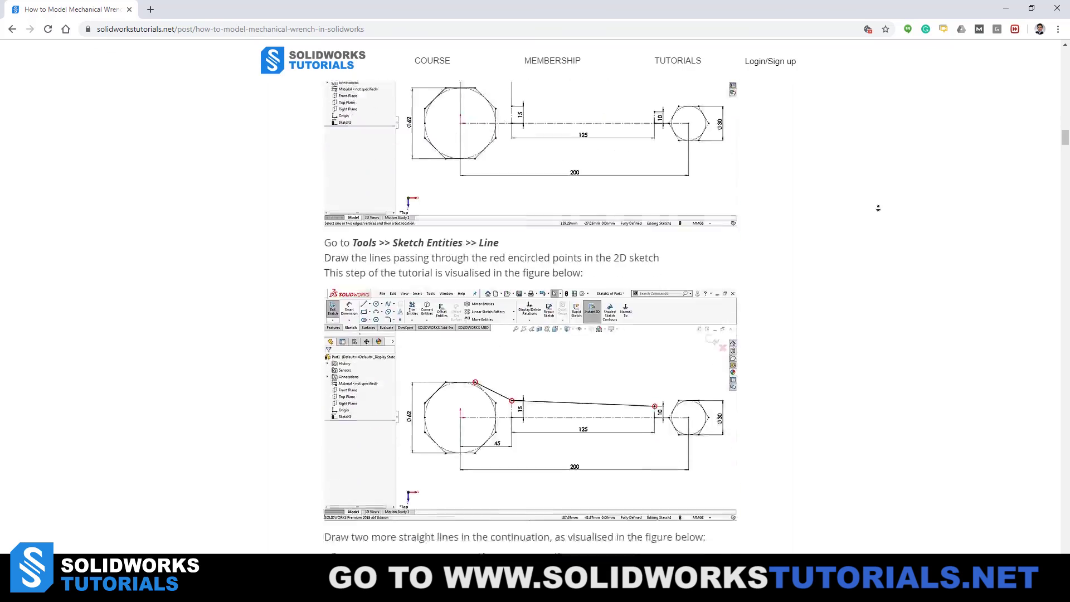